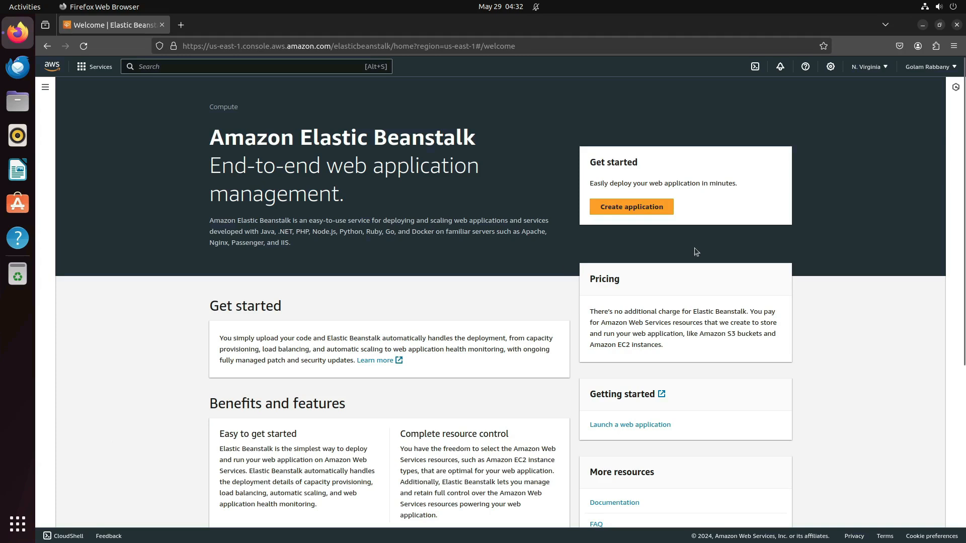
# Start a new application as a web server environment and name it EliteCloudElasticBeanstalk.
pyautogui.click(661, 209)
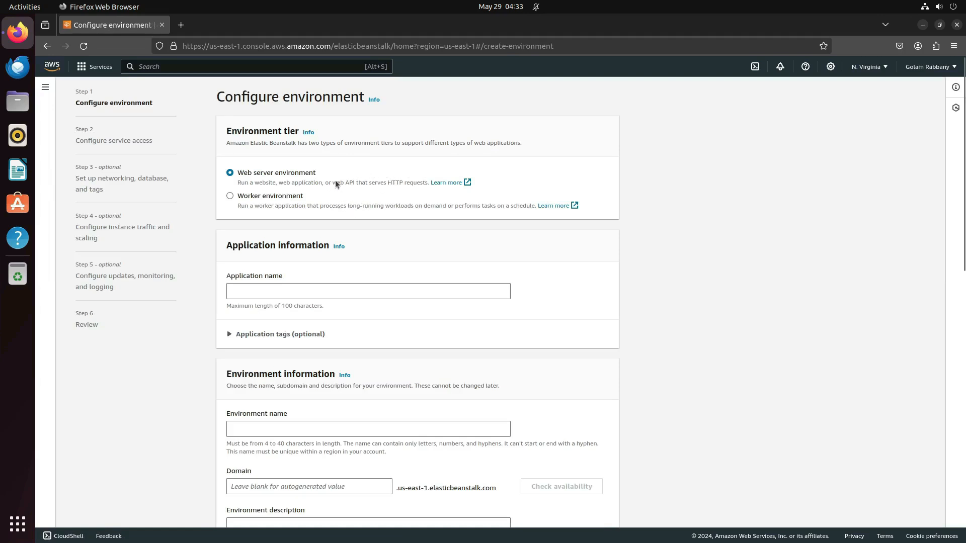
pyautogui.click(276, 196)
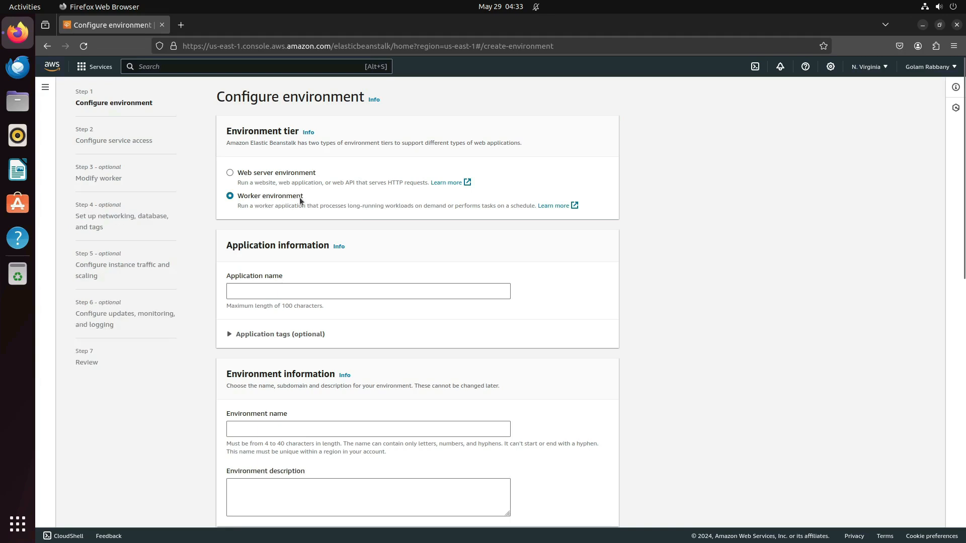
pyautogui.click(303, 179)
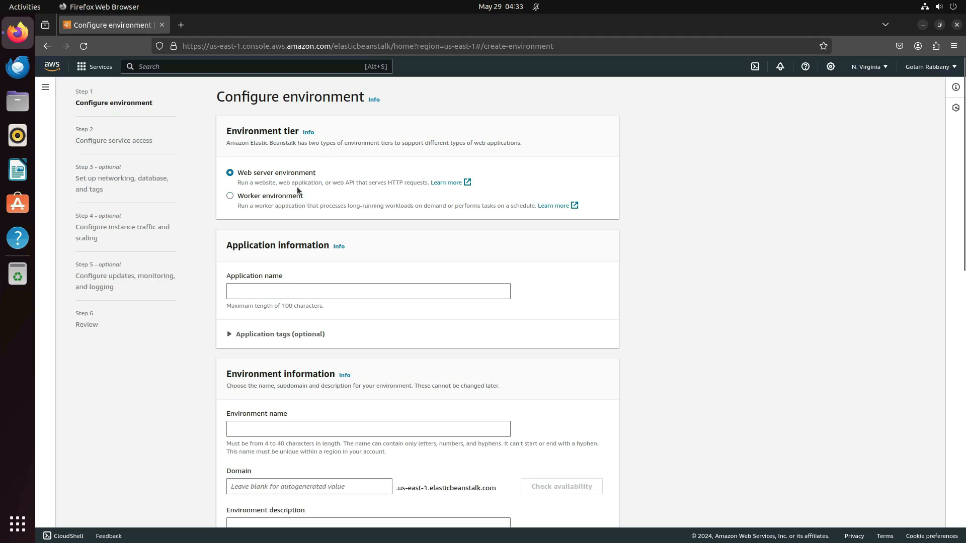
pyautogui.click(309, 291)
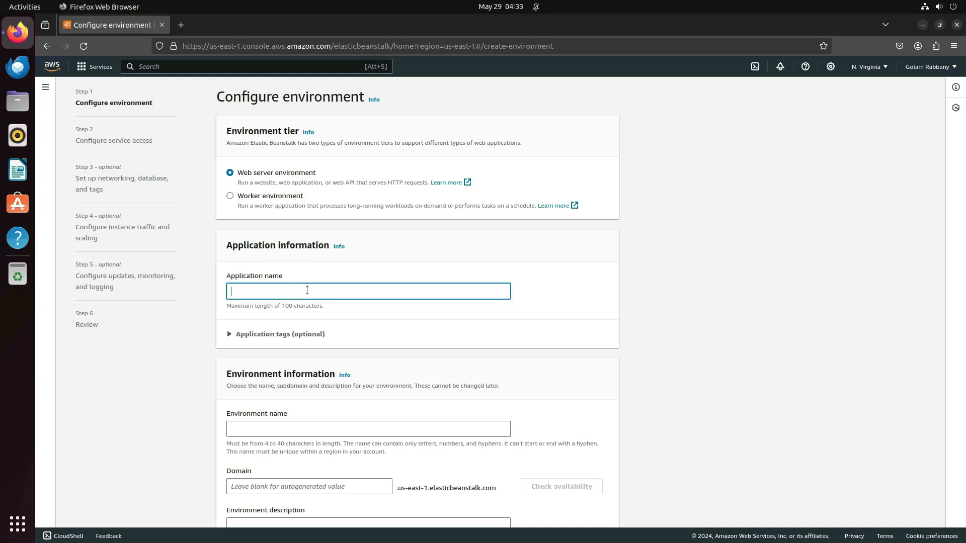
pyautogui.write('EliteCloudElasticBeanstalk')
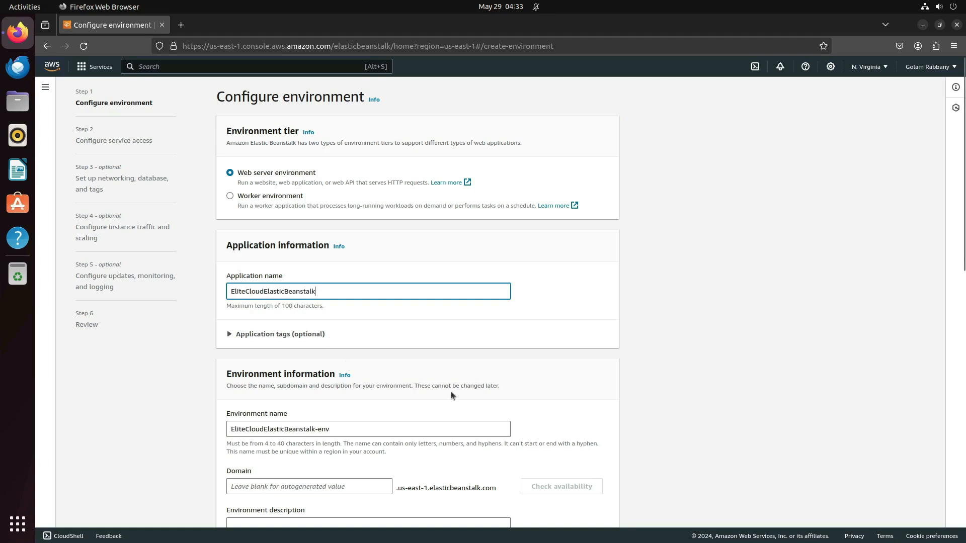
# Leave the domain blank and choose Node.js as the managed platform.
pyautogui.scroll(-3, 330, 383)
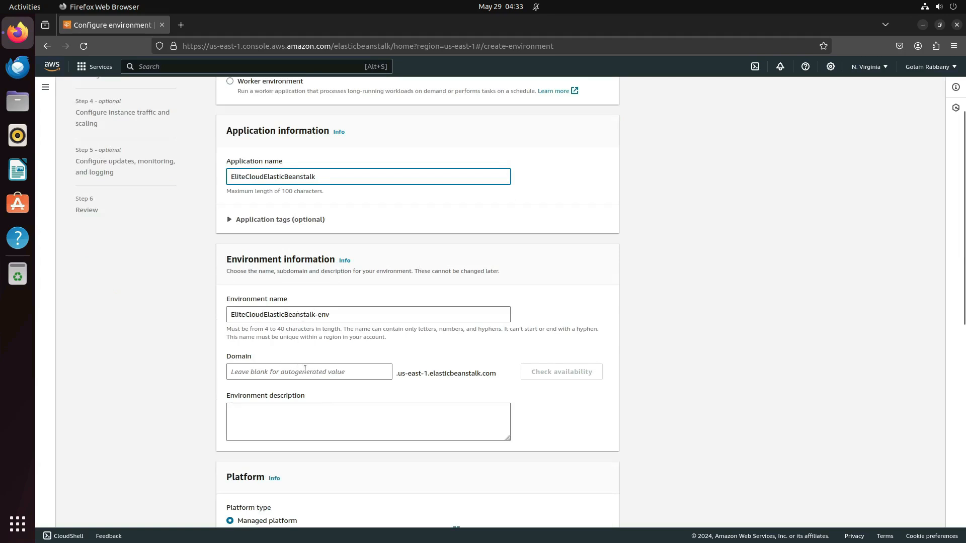
pyautogui.click(254, 372)
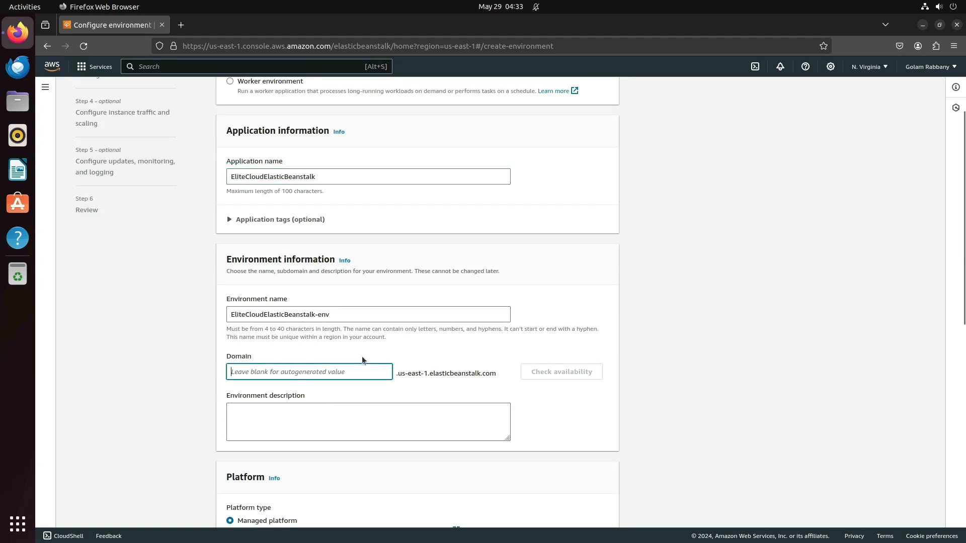
pyautogui.scroll(-2, 362, 357)
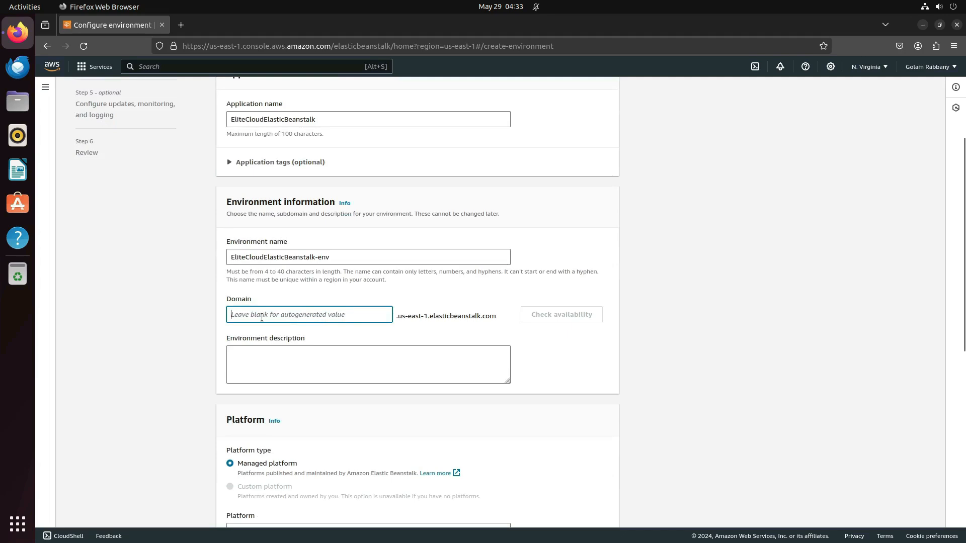
pyautogui.scroll(-1, 358, 326)
pyautogui.scroll(-5, 357, 322)
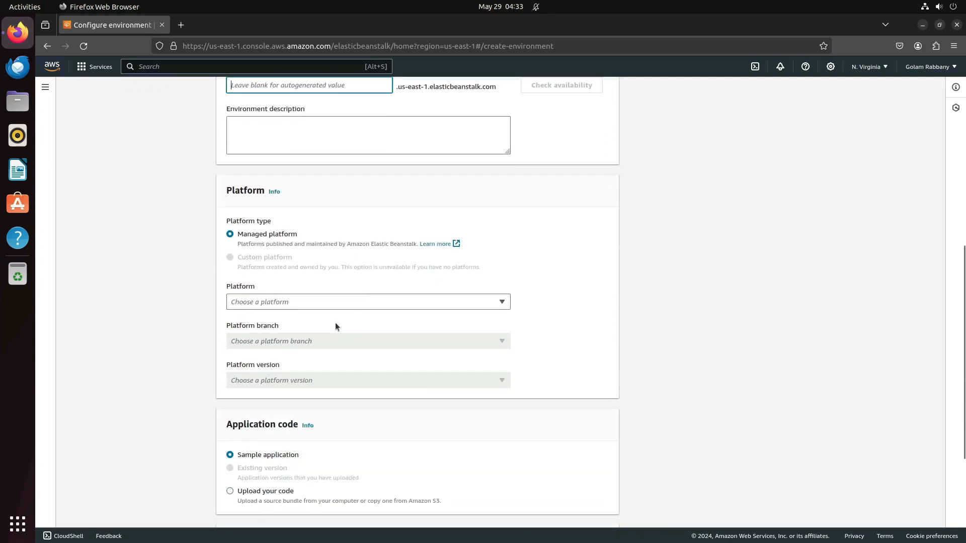
pyautogui.click(327, 302)
pyautogui.click(278, 397)
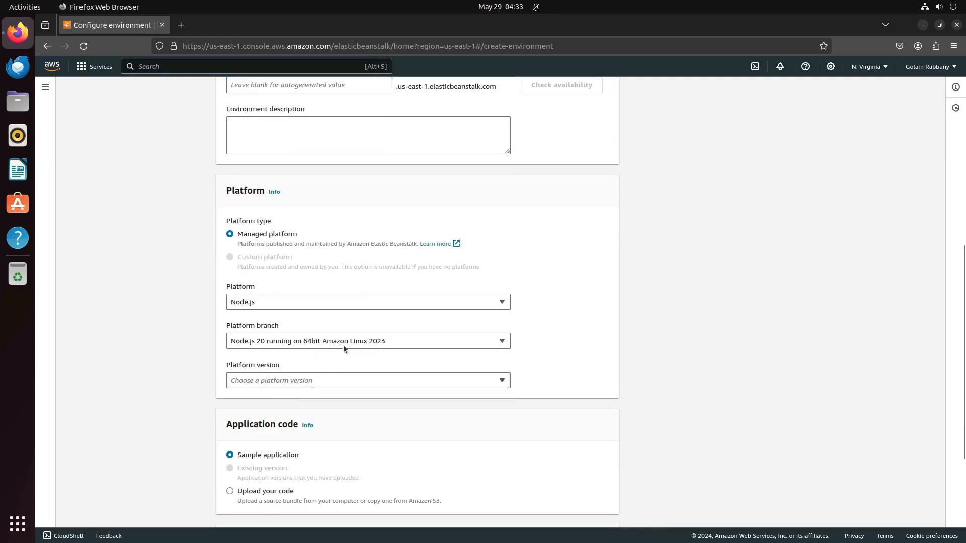
# Use the sample application as the application code and continue to the service access settings.
pyautogui.scroll(-5, 342, 337)
pyautogui.scroll(-1, 341, 336)
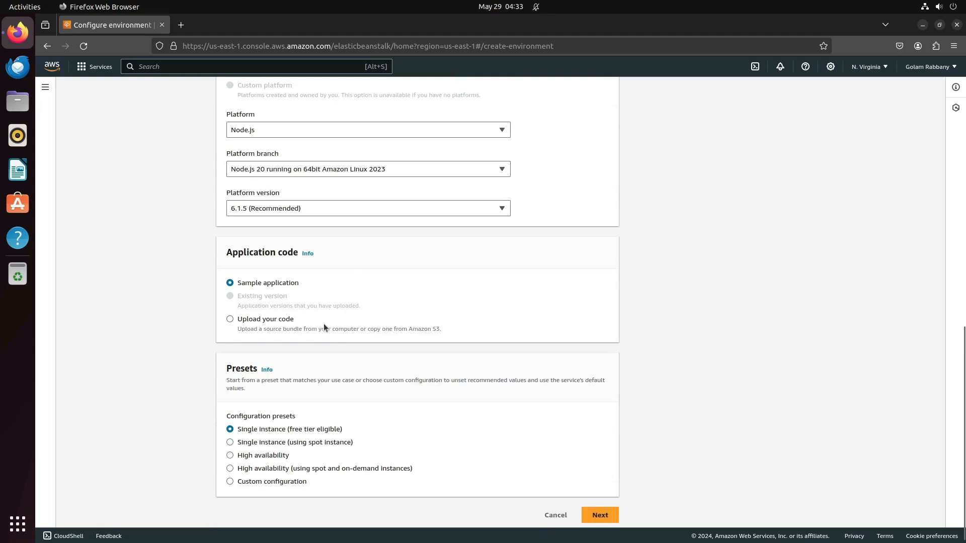
pyautogui.scroll(-1, 309, 340)
pyautogui.click(265, 314)
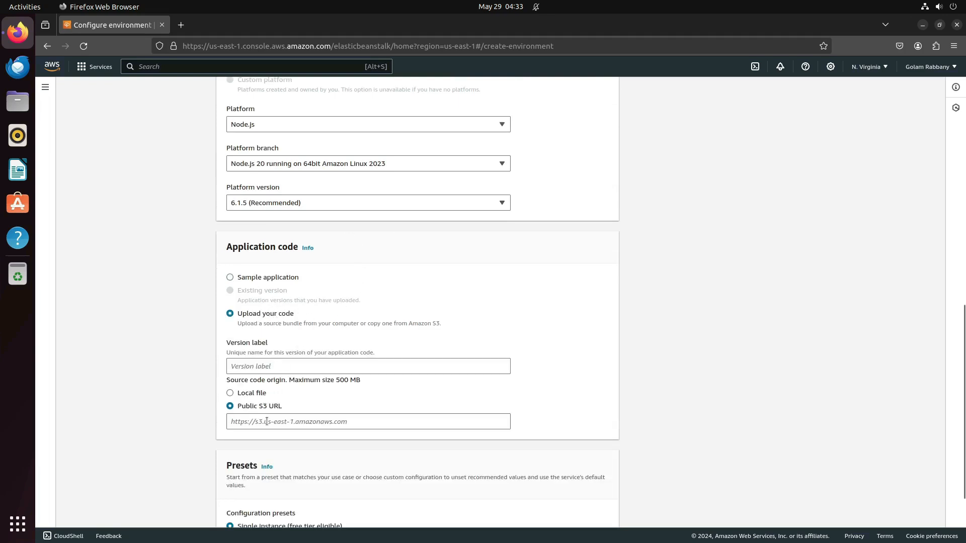
pyautogui.click(250, 394)
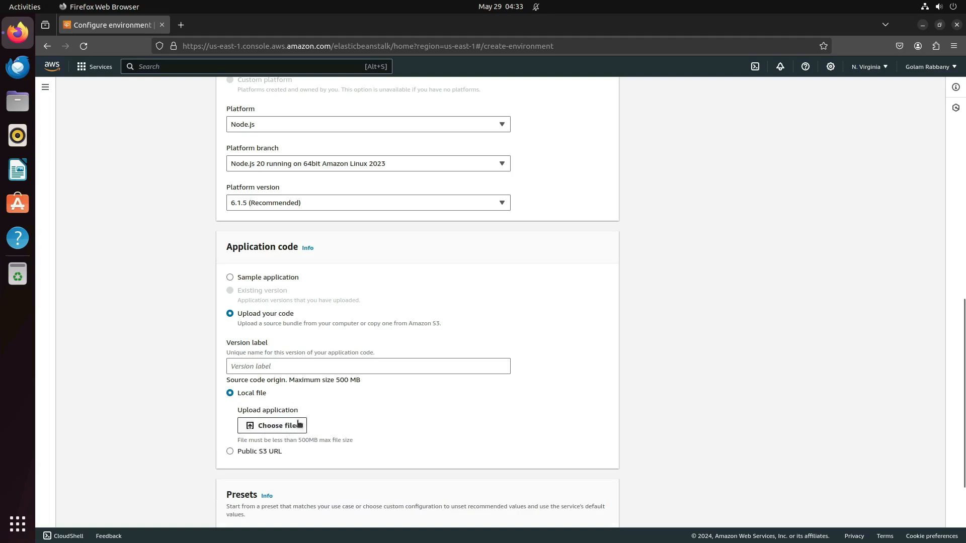
pyautogui.click(274, 279)
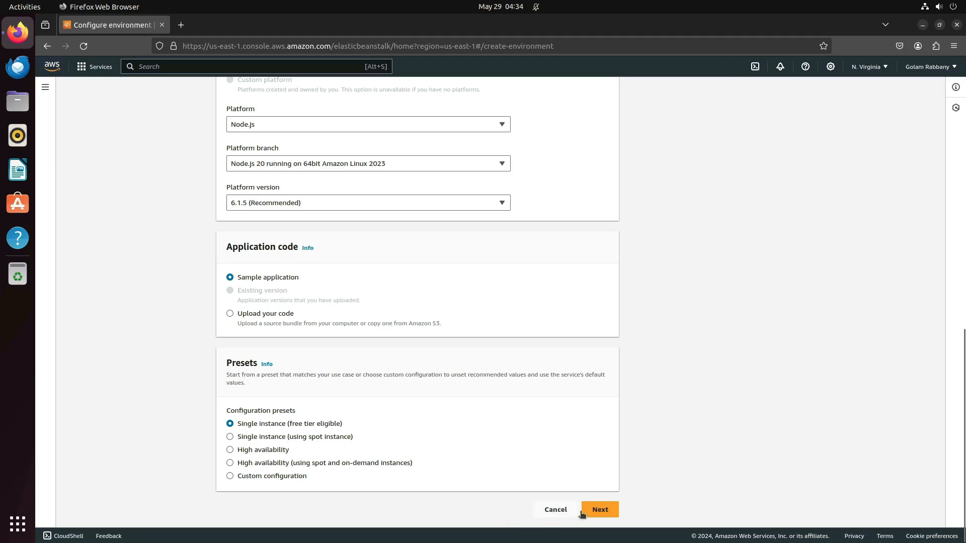
pyautogui.click(599, 510)
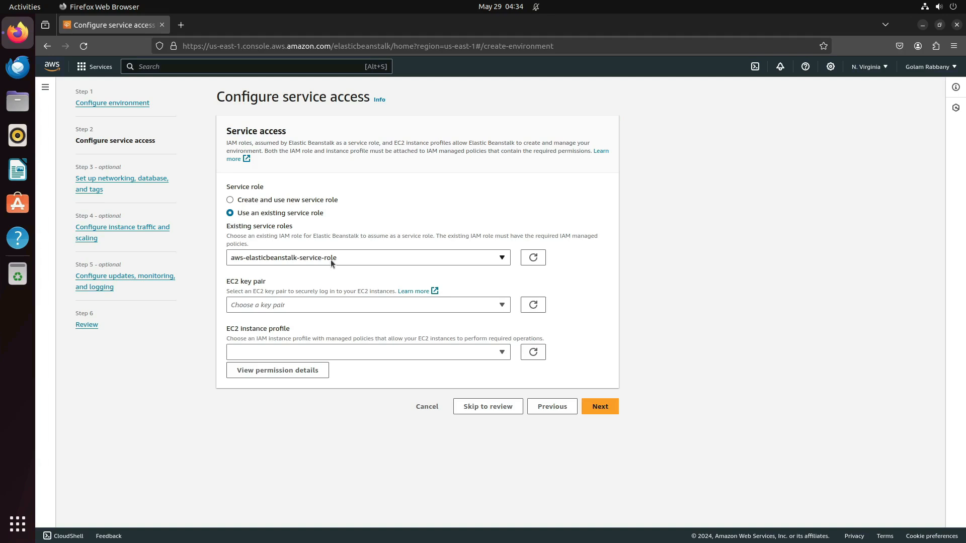
# Use the existing service role aws-elasticbeanstalk-service-role for the environment.
pyautogui.click(245, 260)
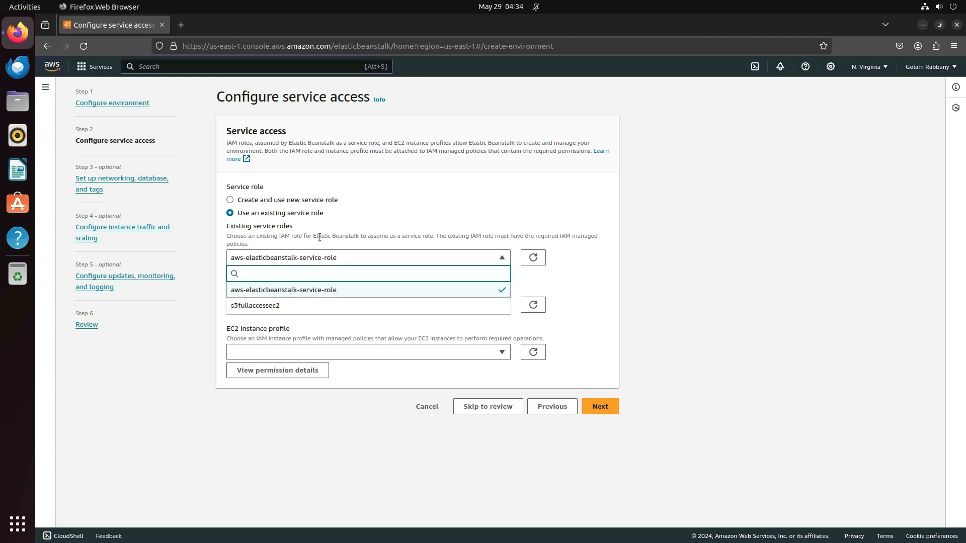
pyautogui.click(294, 208)
pyautogui.click(298, 202)
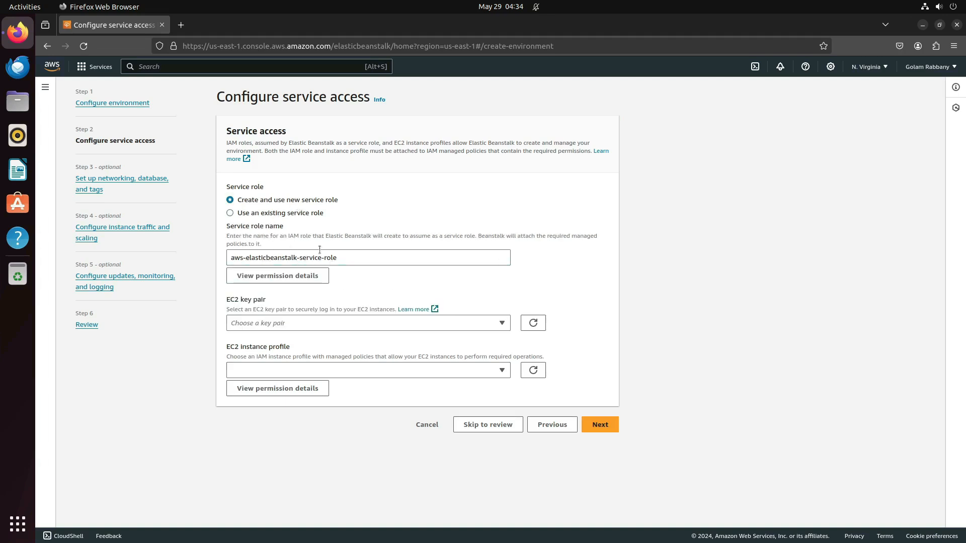
pyautogui.click(282, 212)
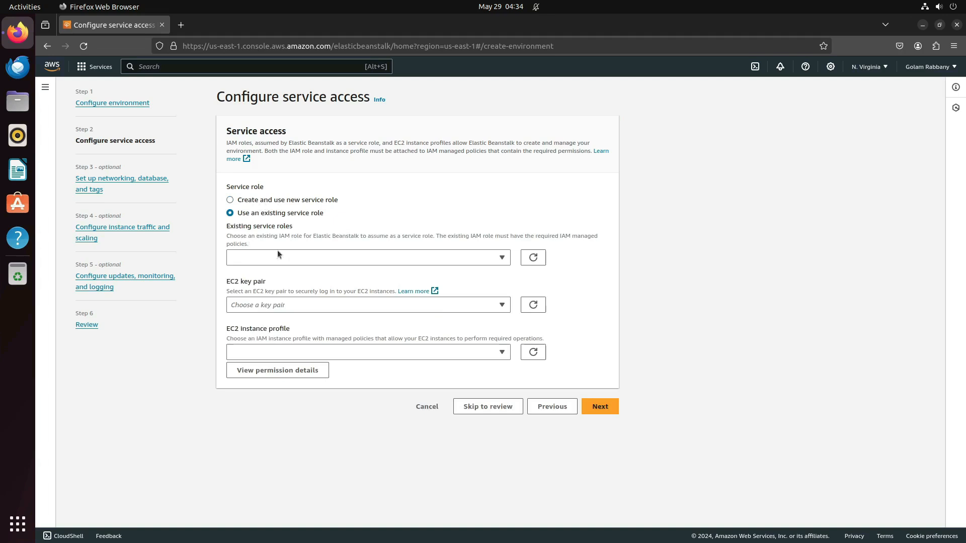
pyautogui.click(282, 308)
pyautogui.click(289, 290)
# Set the EC2 instance profile to s3fullaccessec2 and continue to the networking, database and tags settings.
pyautogui.click(333, 345)
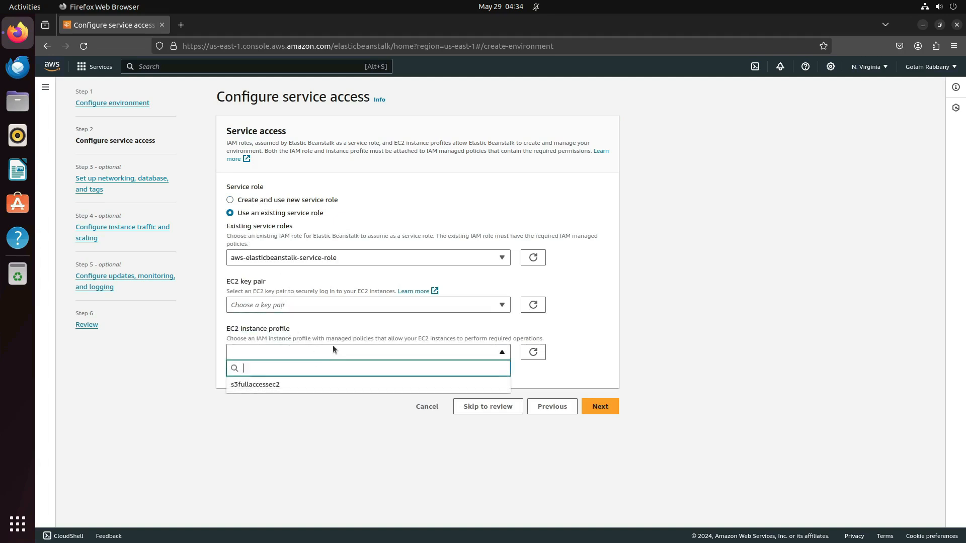
pyautogui.click(287, 329)
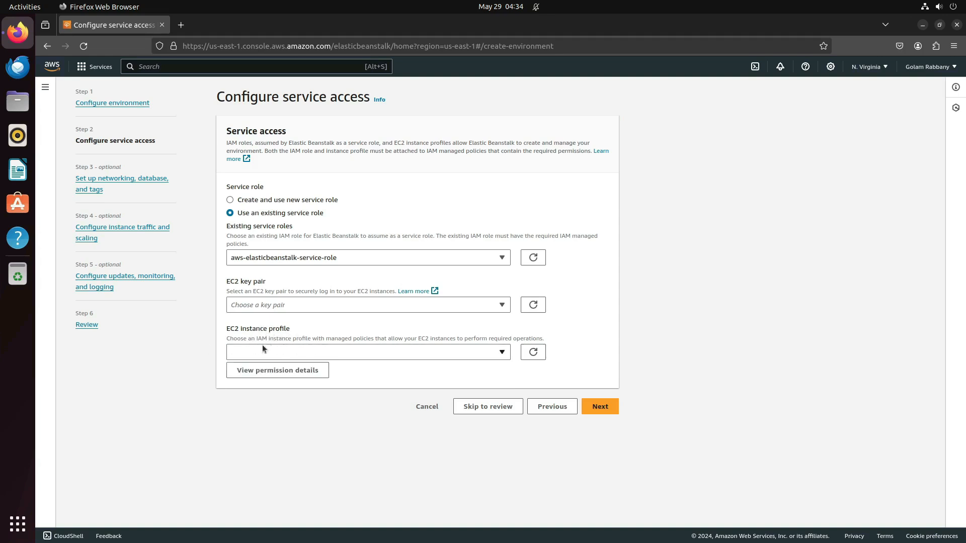
pyautogui.click(282, 352)
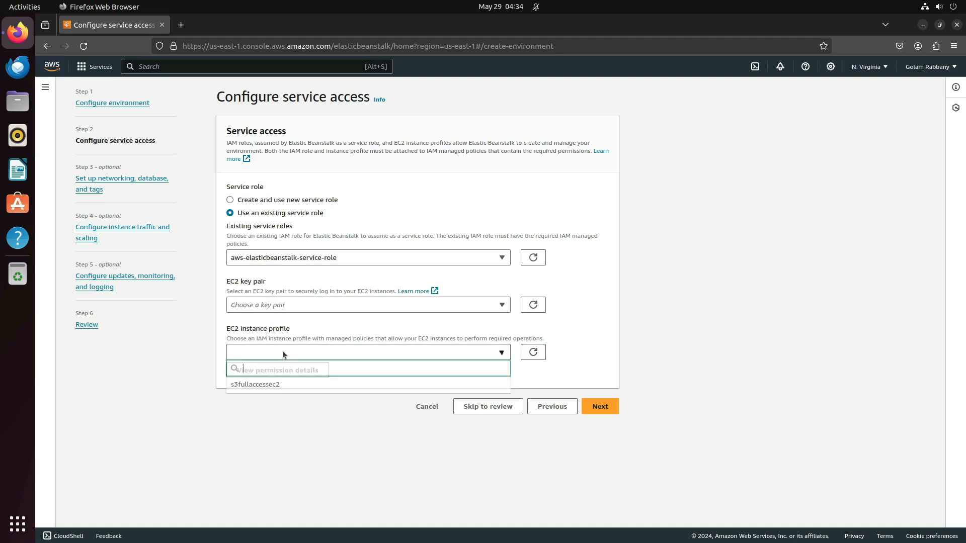
pyautogui.click(278, 385)
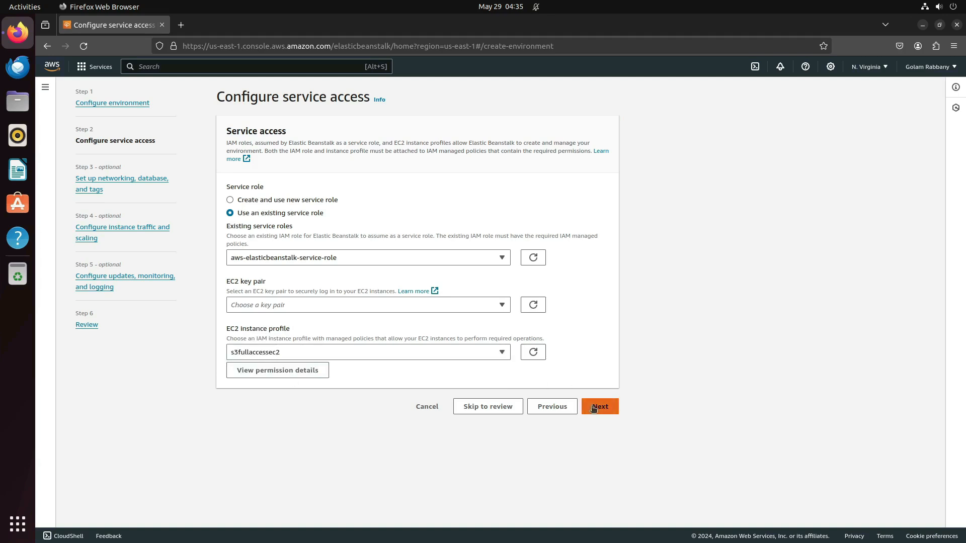
pyautogui.click(593, 407)
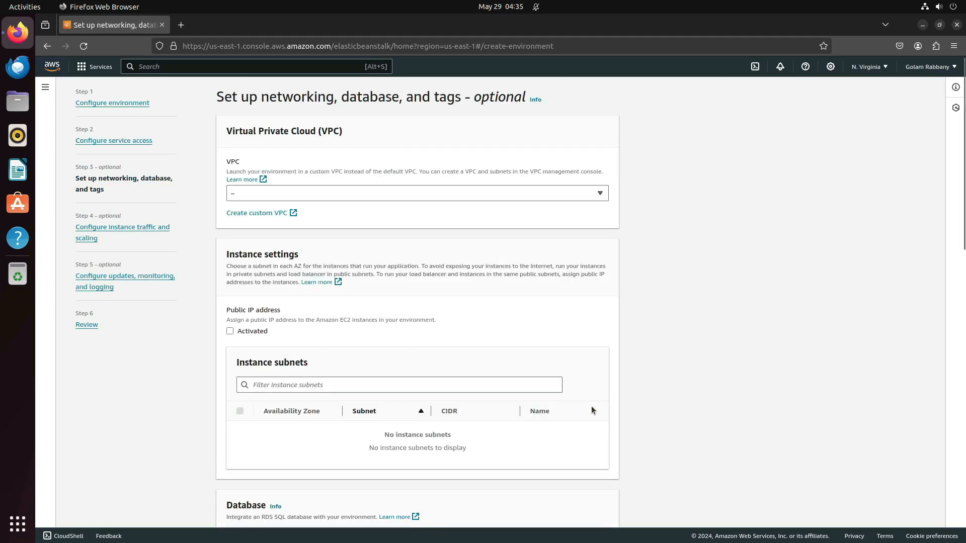
# Select the 172.31.0.0/16 VPC and activate public IP addresses for the environment's instances.
pyautogui.click(341, 194)
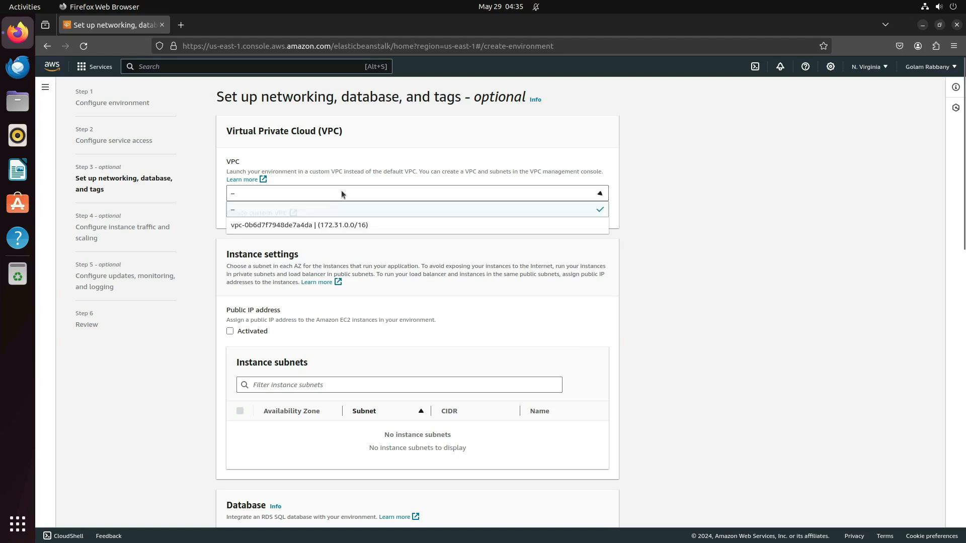
pyautogui.click(325, 224)
pyautogui.scroll(-2, 373, 244)
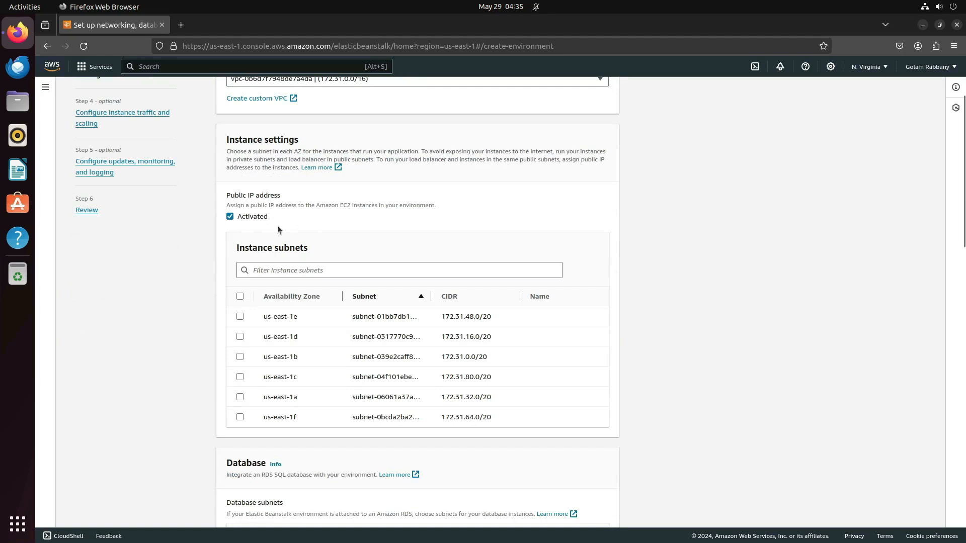
# Select the us-east-1e and us-east-1d instance subnets and continue to the instance traffic and scaling settings.
pyautogui.click(240, 316)
pyautogui.click(240, 336)
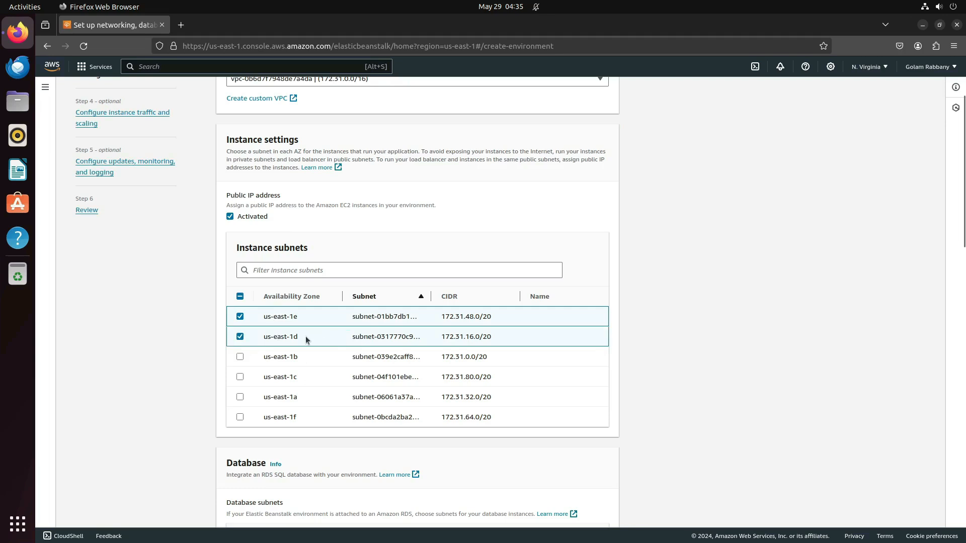
pyautogui.scroll(-10, 313, 340)
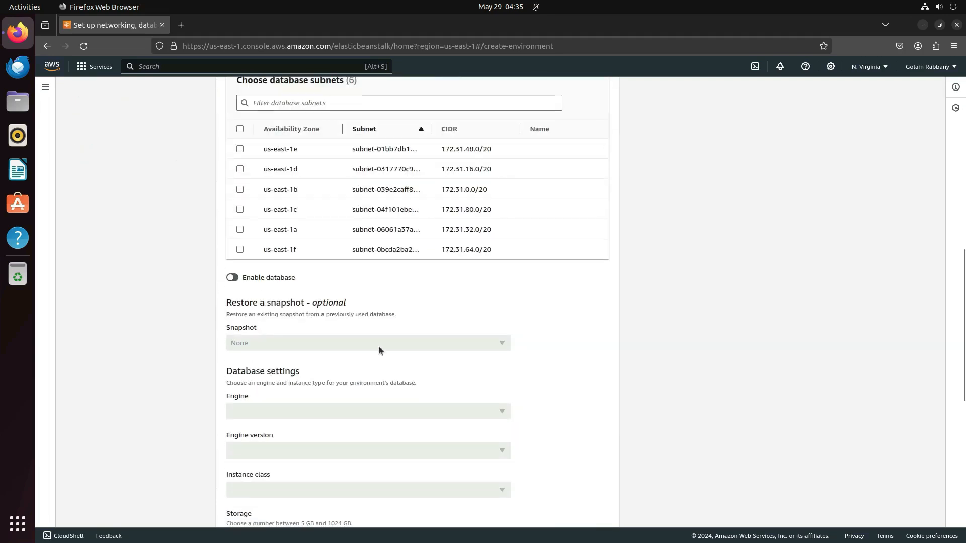
pyautogui.scroll(-3, 320, 291)
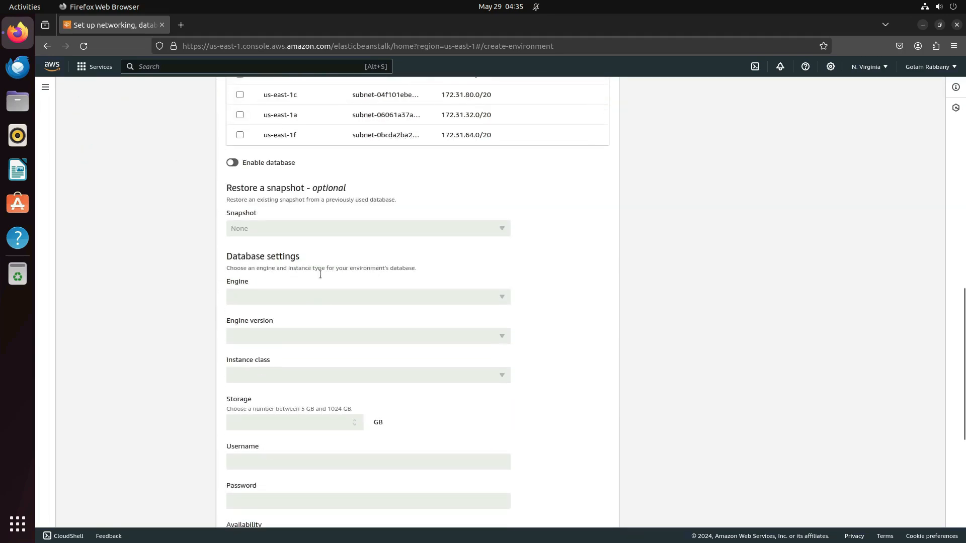
pyautogui.scroll(-8, 320, 275)
pyautogui.click(599, 509)
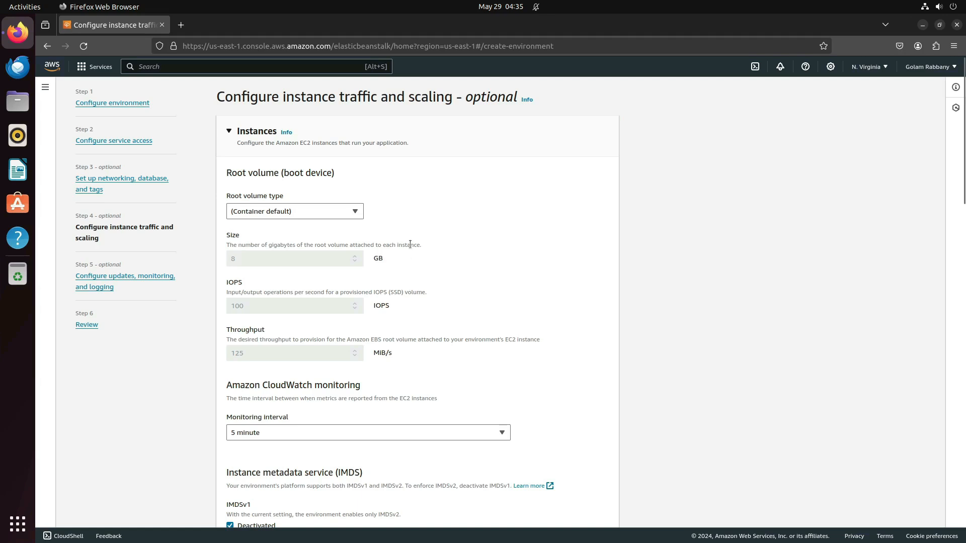
# Keep the container default root volume type and select launch-wizard-1 as the EC2 security group.
pyautogui.click(358, 212)
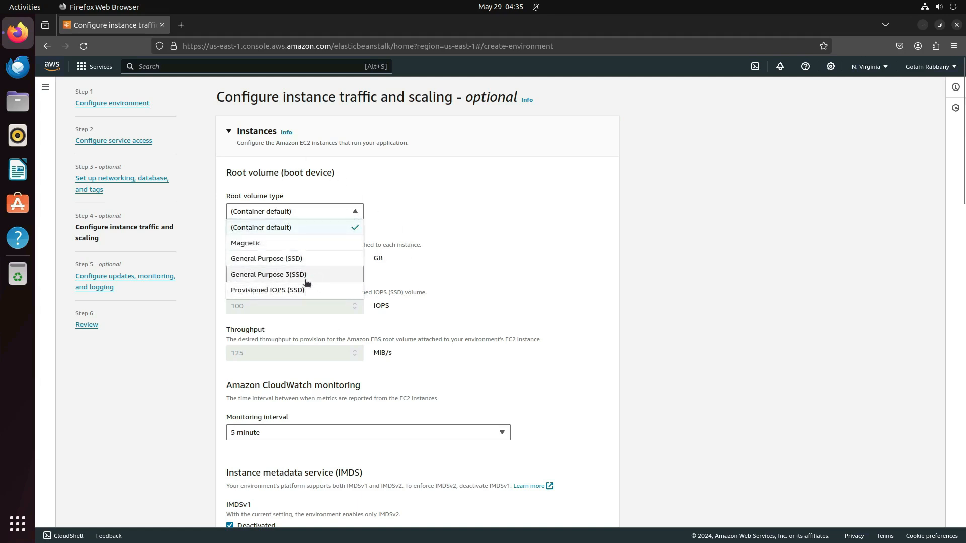
pyautogui.click(412, 215)
pyautogui.scroll(-3, 411, 268)
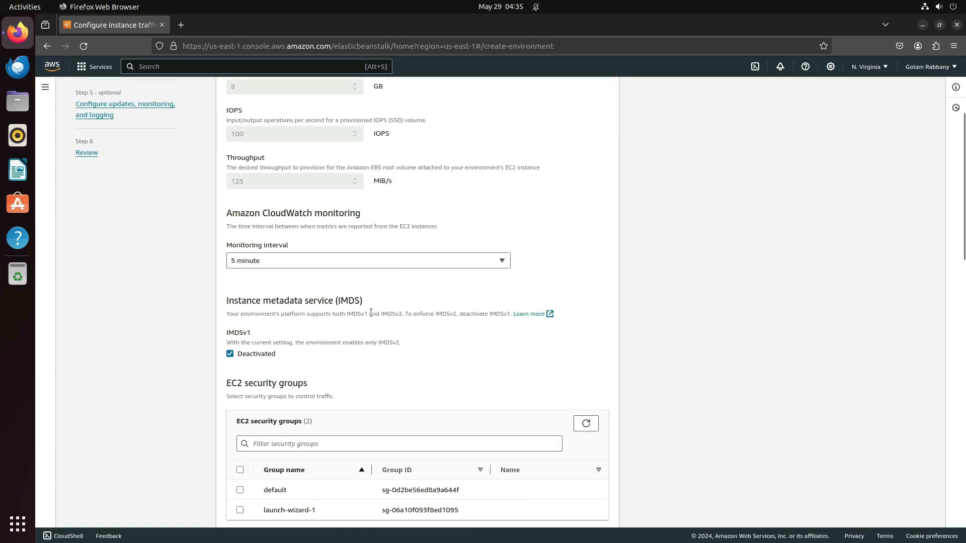
pyautogui.scroll(-1, 368, 314)
pyautogui.scroll(-2, 366, 315)
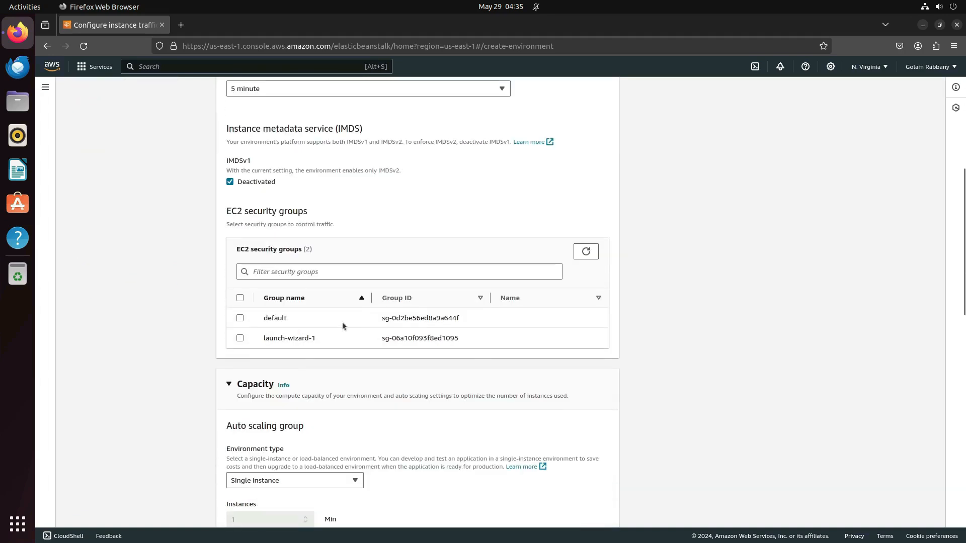
pyautogui.click(240, 338)
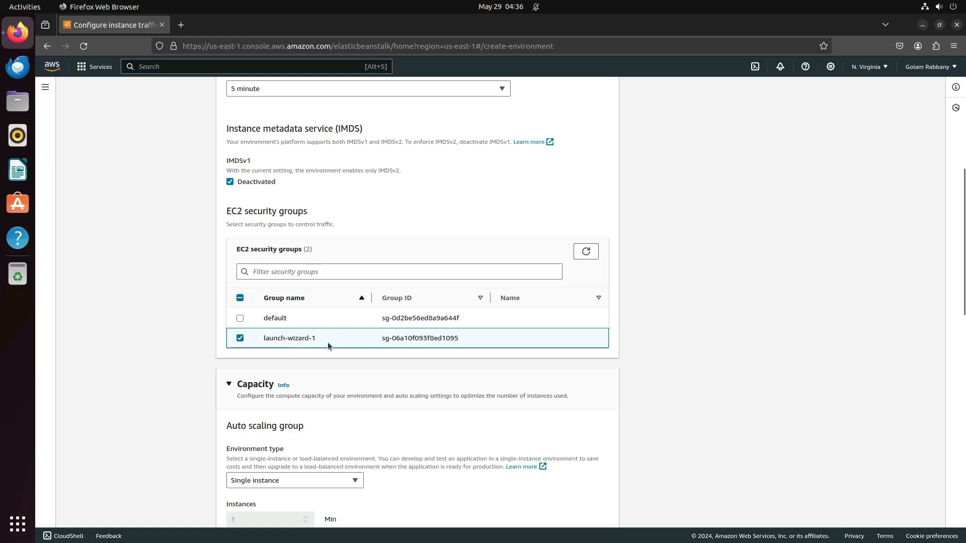
# Keep the Single instance environment type and the default capacity settings, and continue to the updates, monitoring and logging settings.
pyautogui.scroll(-5, 371, 355)
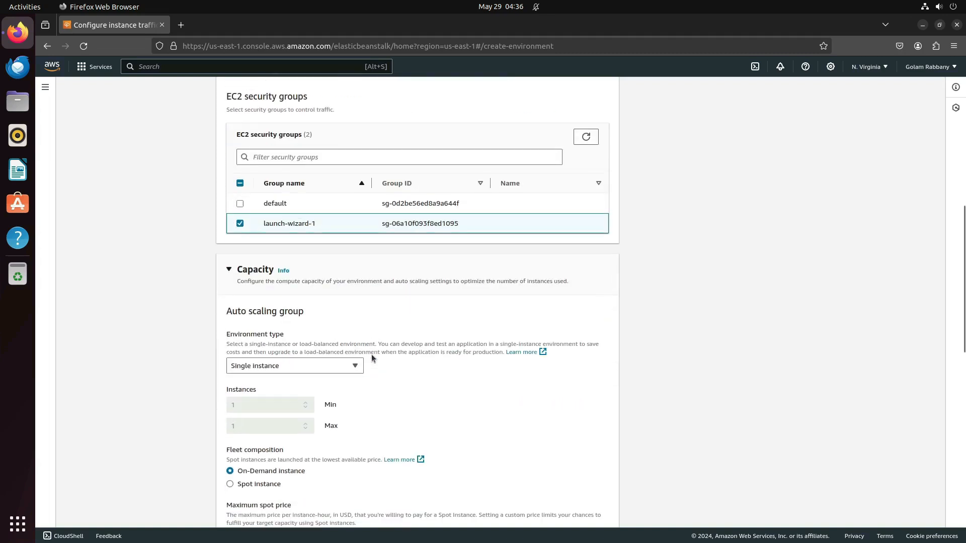
pyautogui.click(341, 195)
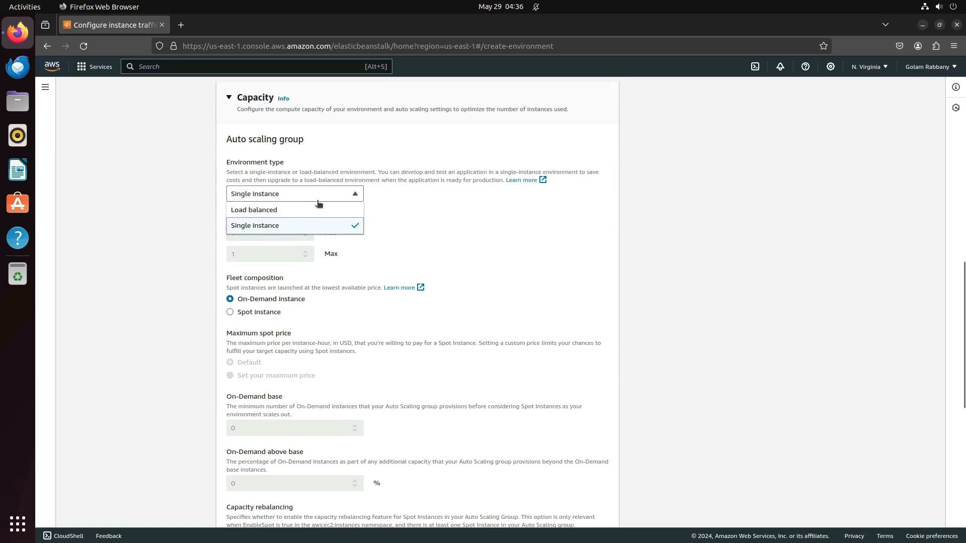
pyautogui.click(454, 223)
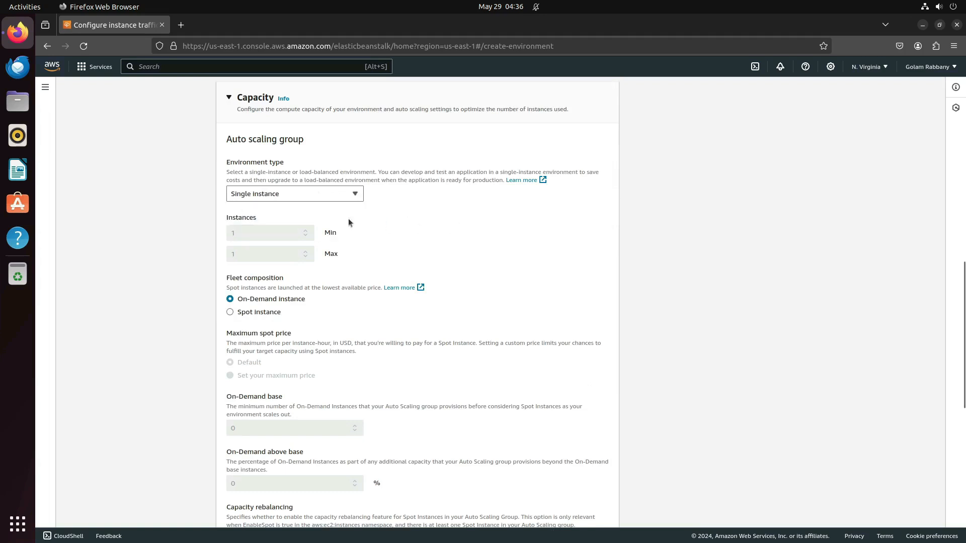
pyautogui.scroll(-3, 383, 251)
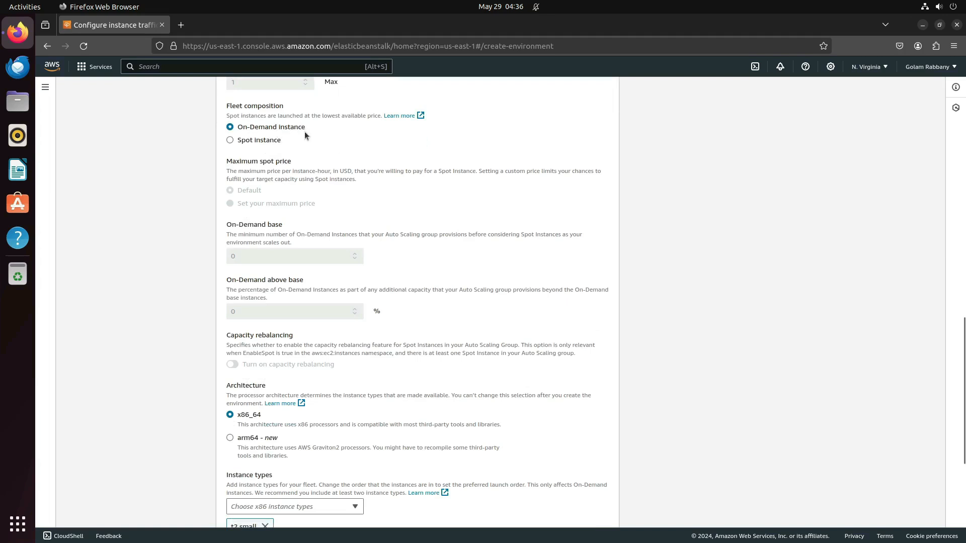
pyautogui.scroll(-2, 338, 153)
pyautogui.scroll(-3, 291, 297)
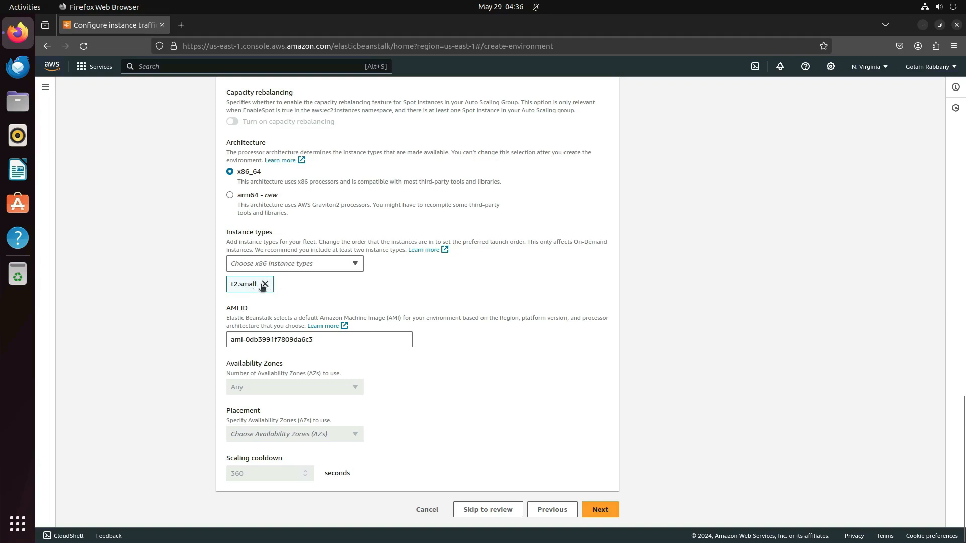
pyautogui.click(601, 511)
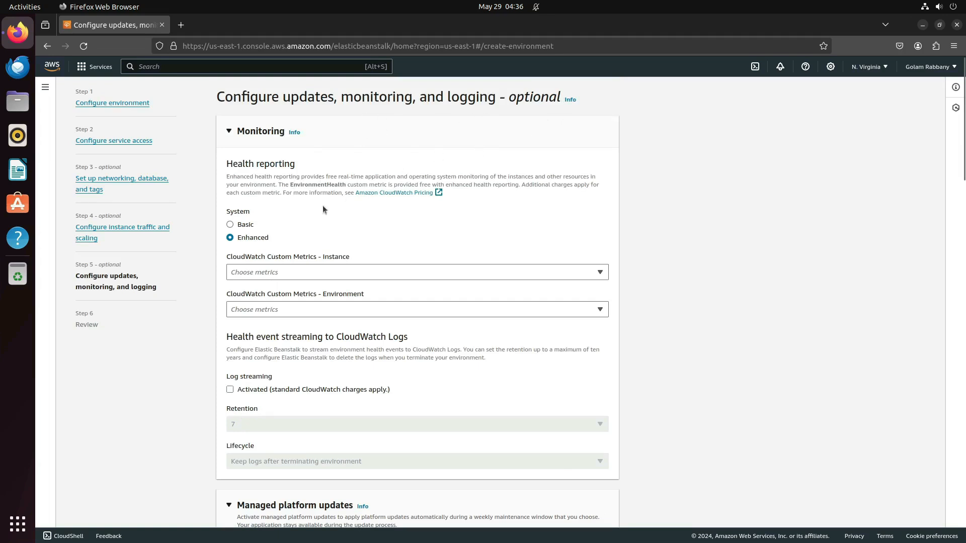
# Set the health reporting system to Basic and deactivate managed platform updates.
pyautogui.click(241, 226)
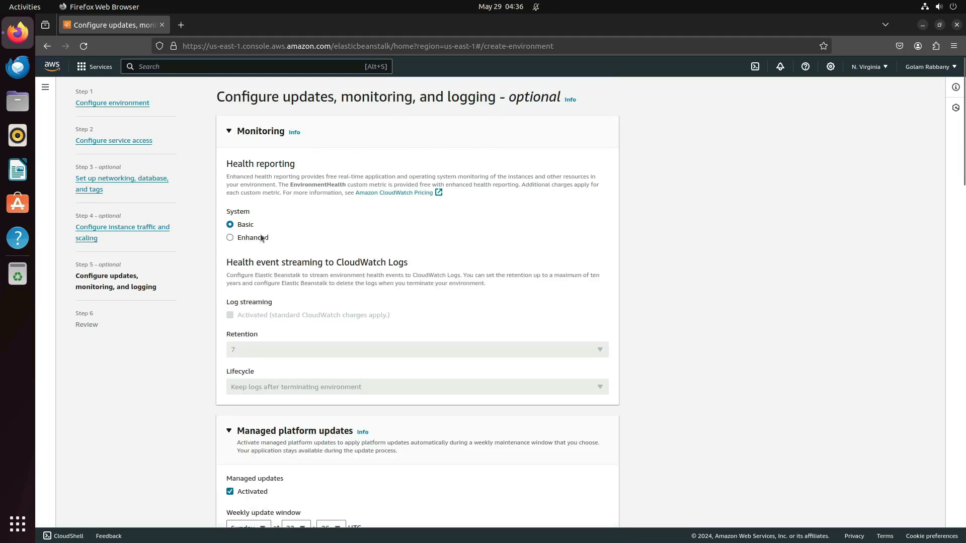
pyautogui.scroll(-3, 308, 249)
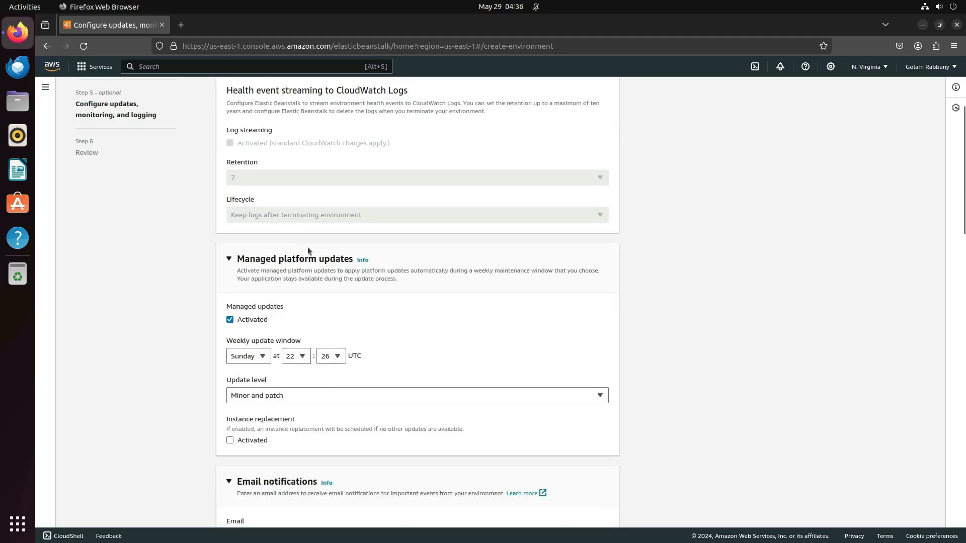
pyautogui.click(249, 320)
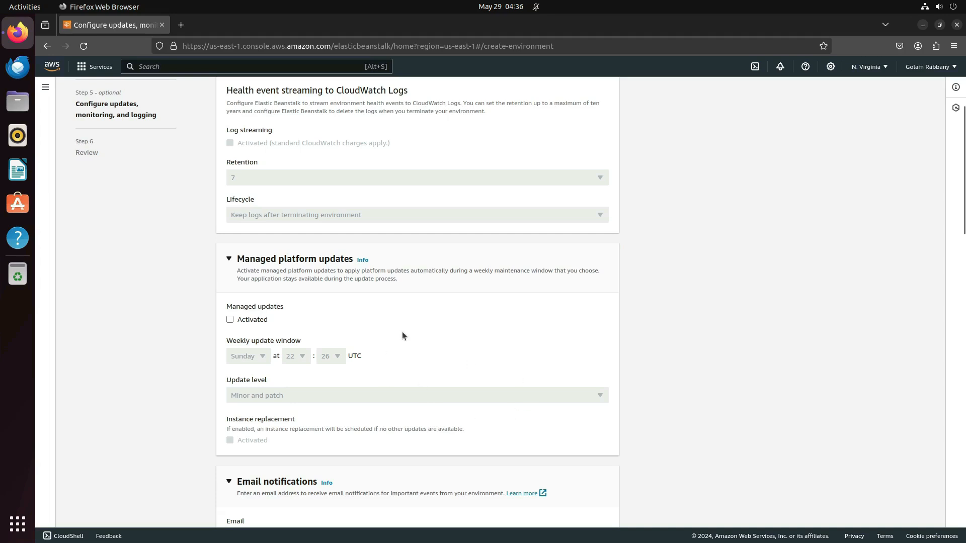
# Leave the notification email empty, keep the default deployment and platform software settings, and continue to the review.
pyautogui.scroll(-4, 402, 336)
pyautogui.click(255, 312)
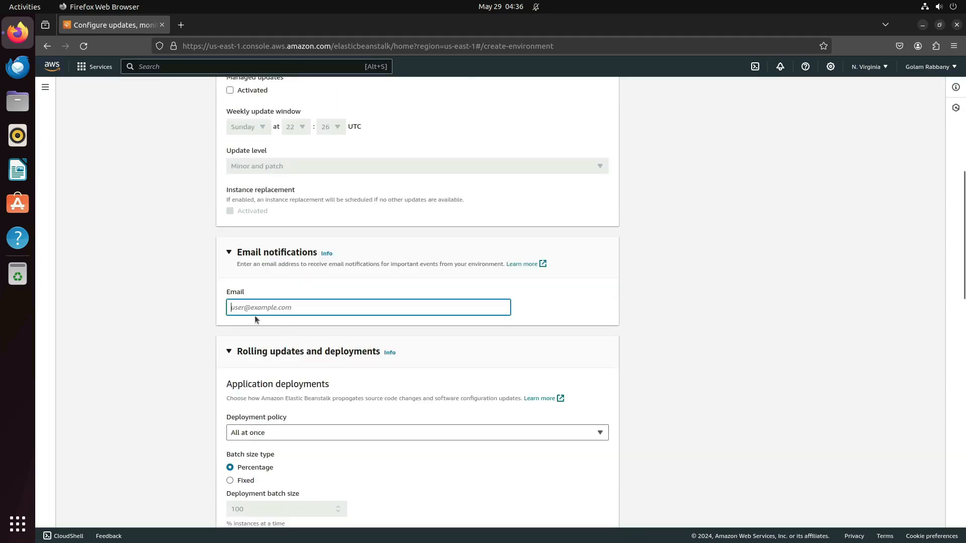
pyautogui.click(554, 303)
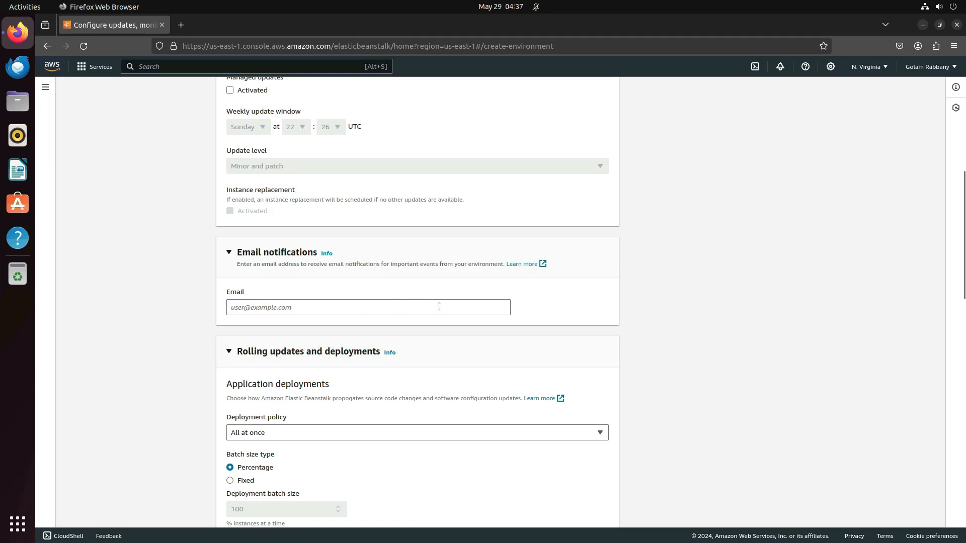
pyautogui.scroll(-3, 415, 302)
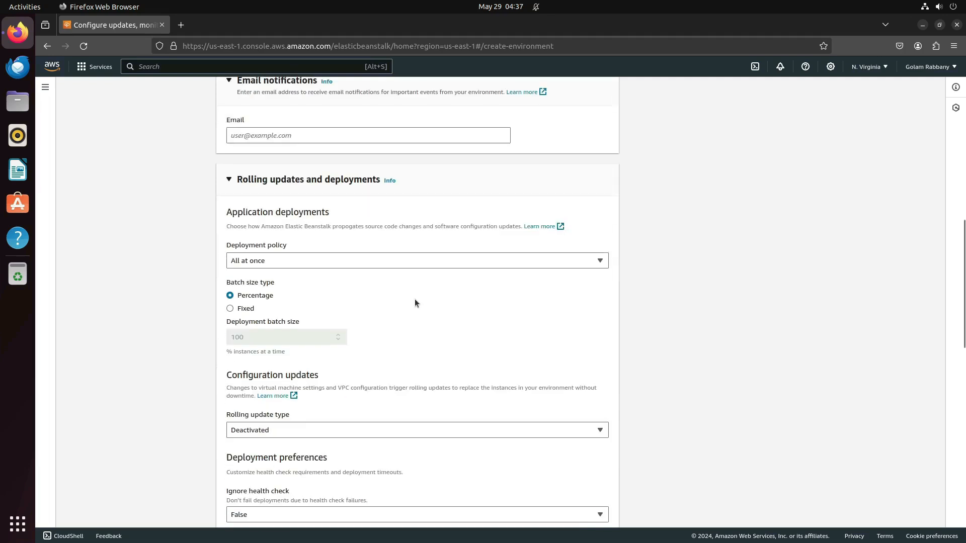
pyautogui.scroll(-2, 371, 330)
pyautogui.scroll(-8, 368, 322)
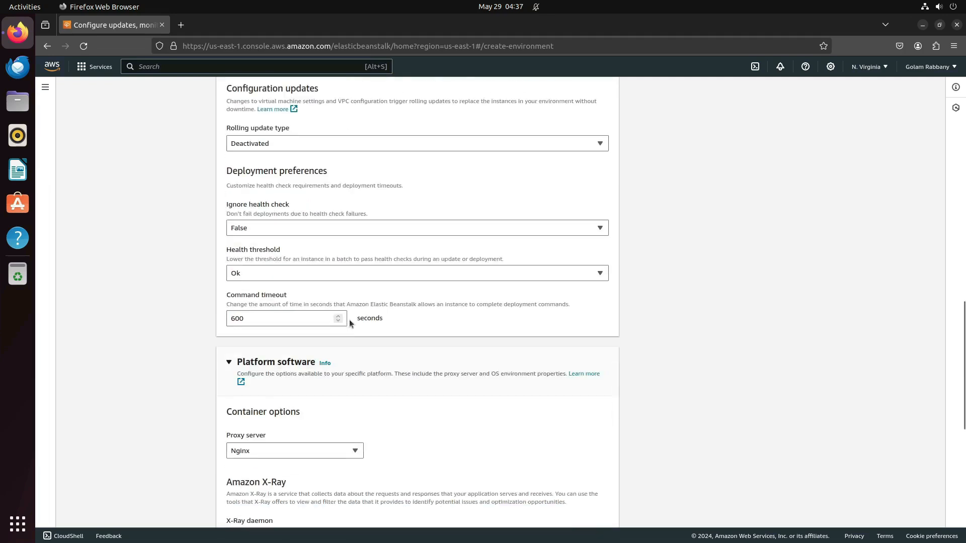
pyautogui.scroll(-2, 322, 335)
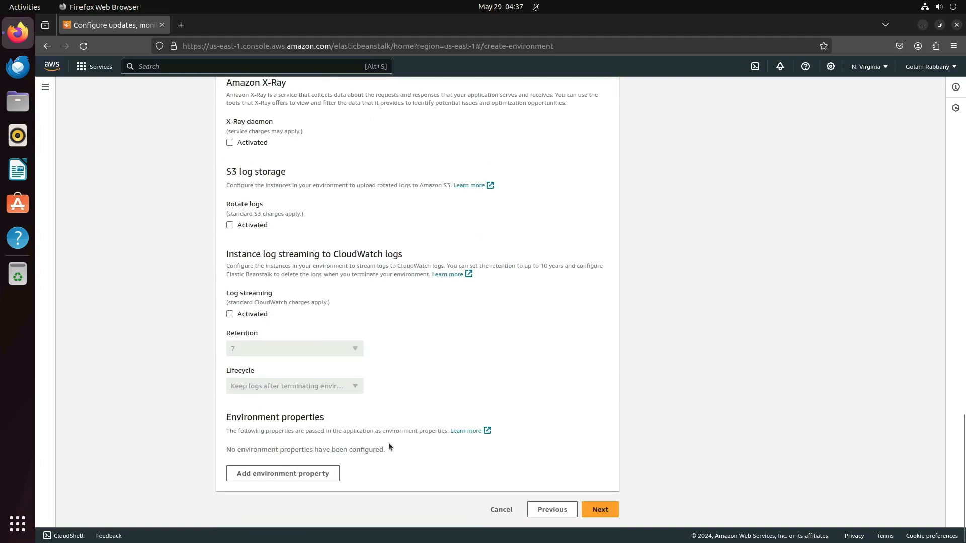
pyautogui.click(608, 513)
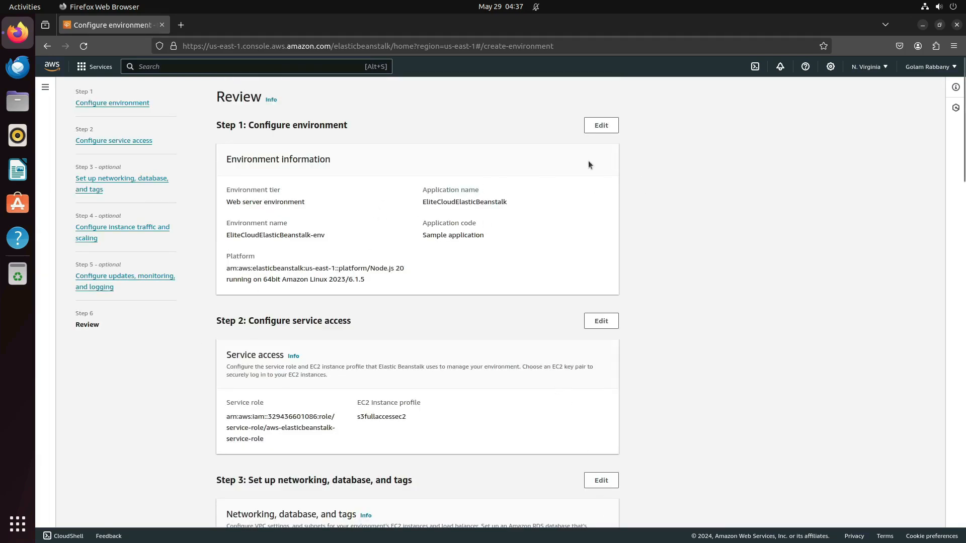
# Review the configuration summary of all steps and submit it to create the environment.
pyautogui.scroll(-3, 449, 317)
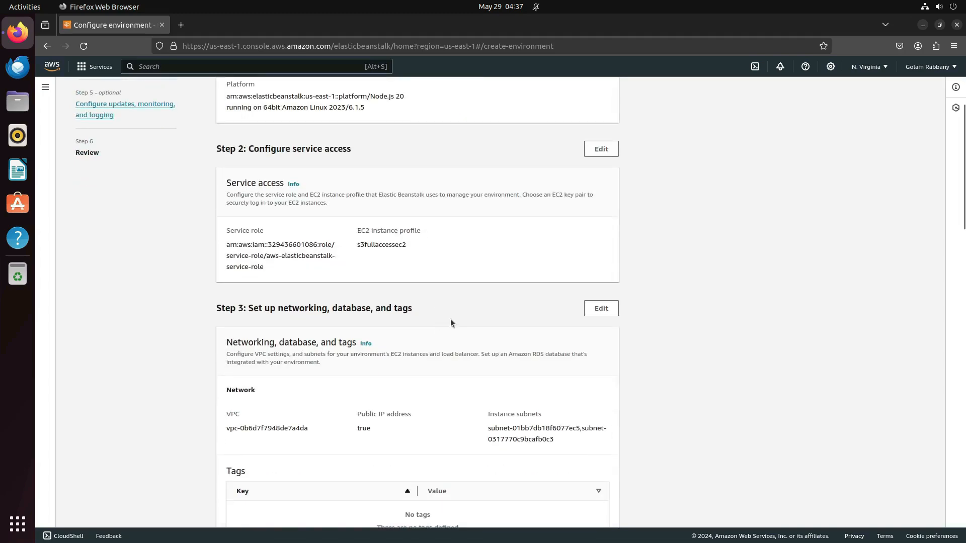
pyautogui.scroll(-5, 474, 316)
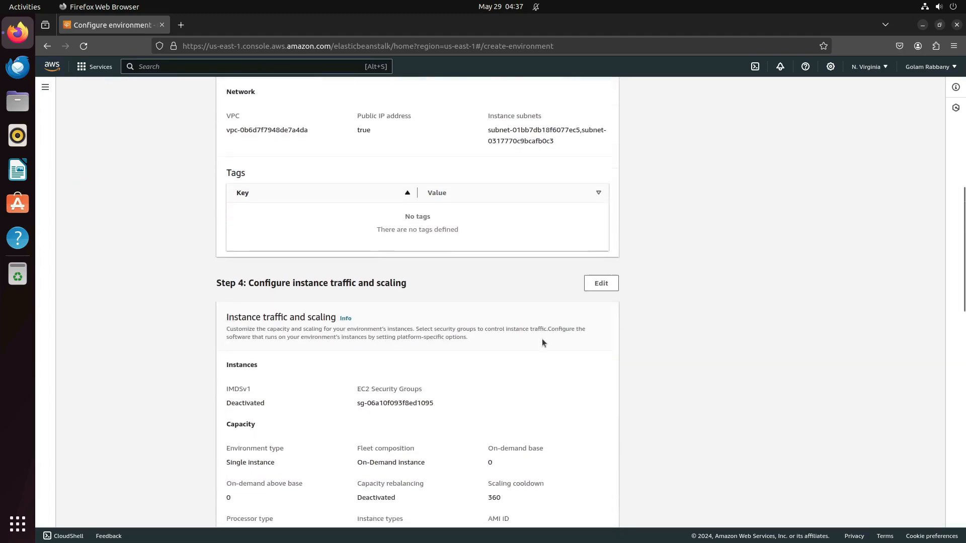
pyautogui.scroll(-7, 542, 338)
pyautogui.scroll(-8, 542, 338)
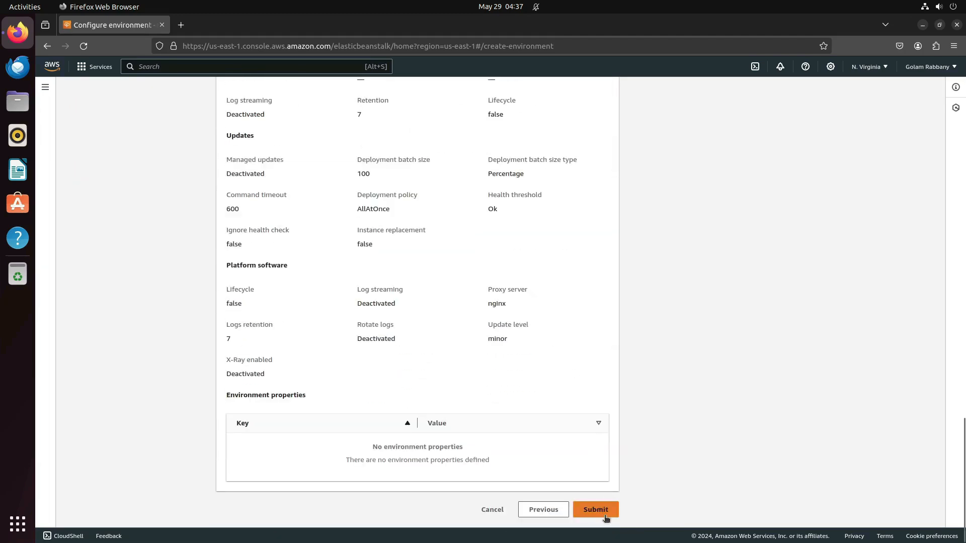
pyautogui.click(604, 509)
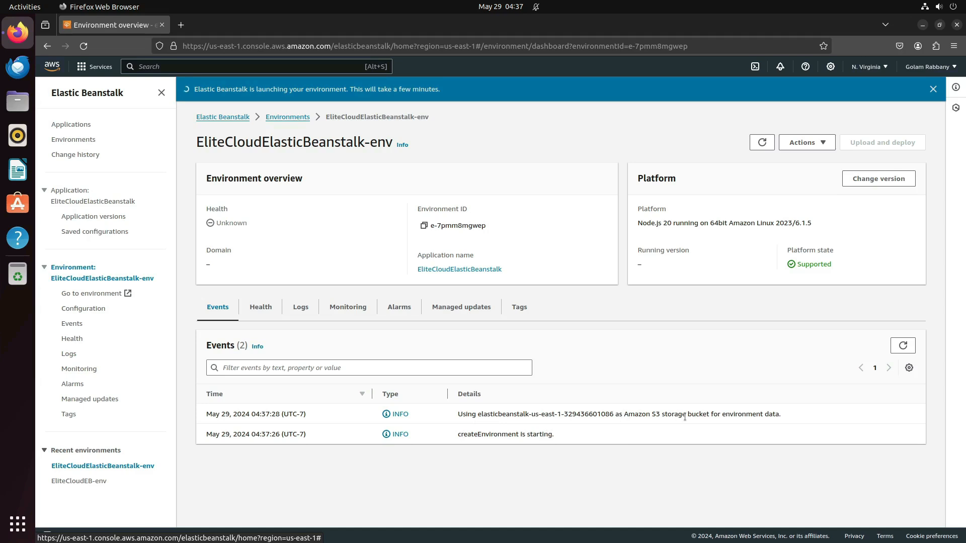
# Refresh the environment's event list repeatedly to follow the launch and examine the logged events.
pyautogui.click(903, 346)
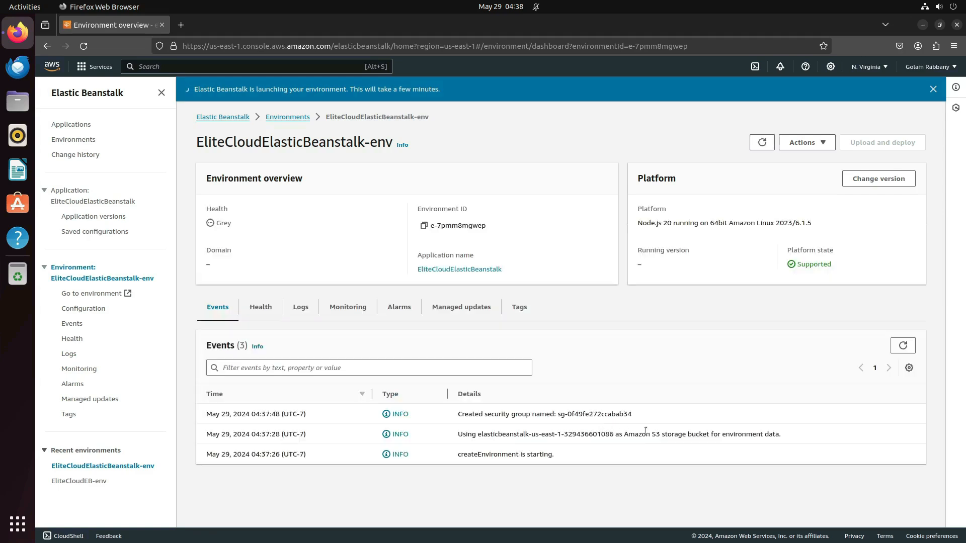
pyautogui.click(902, 346)
pyautogui.click(904, 346)
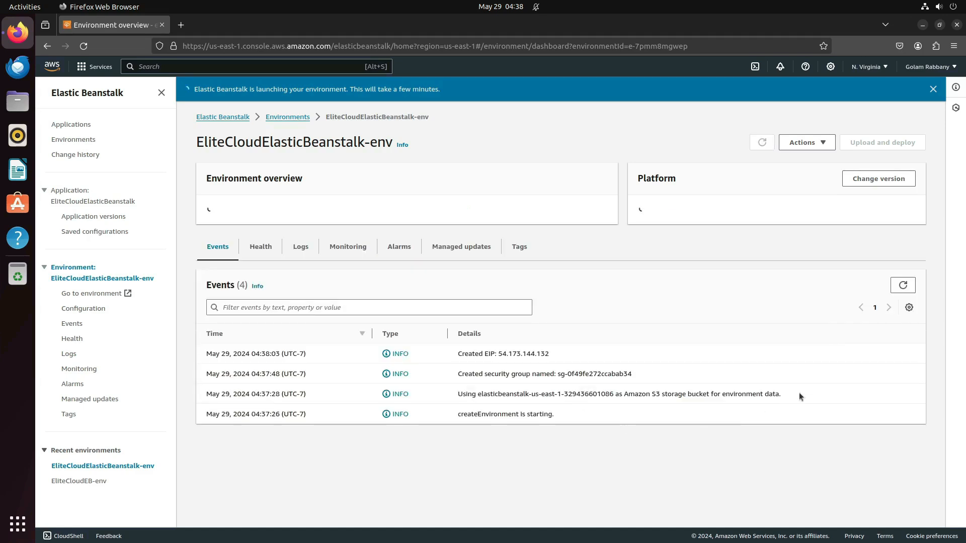
pyautogui.click(903, 345)
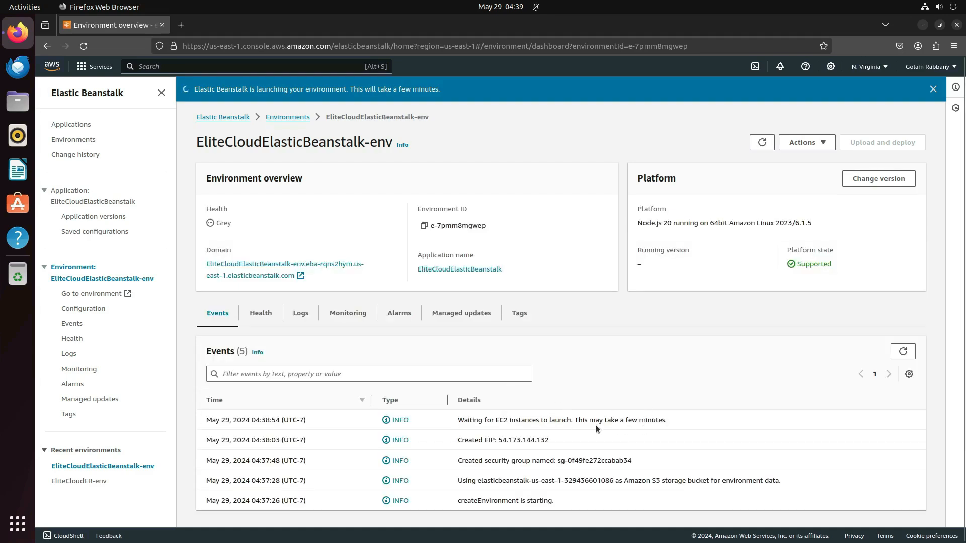
pyautogui.click(904, 351)
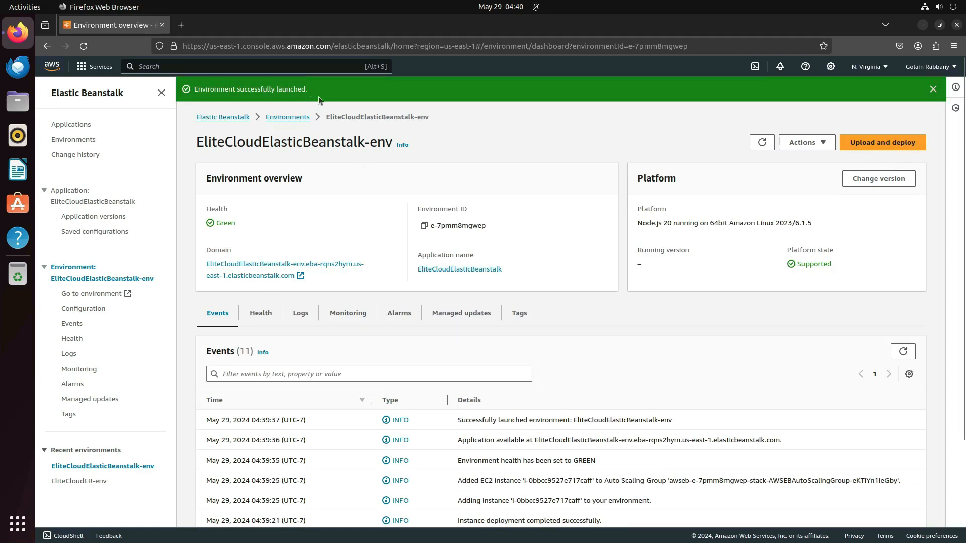
pyautogui.scroll(-3, 687, 448)
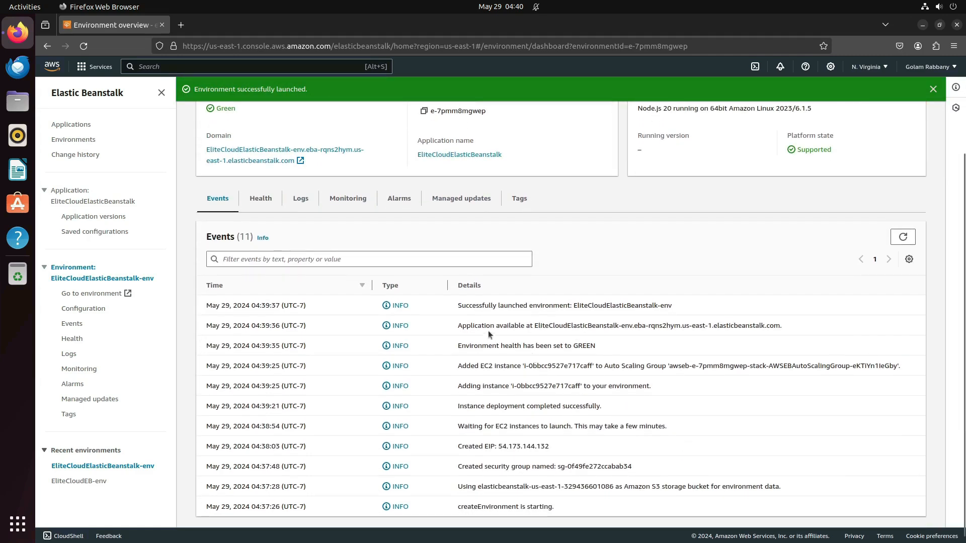
pyautogui.scroll(3, 310, 301)
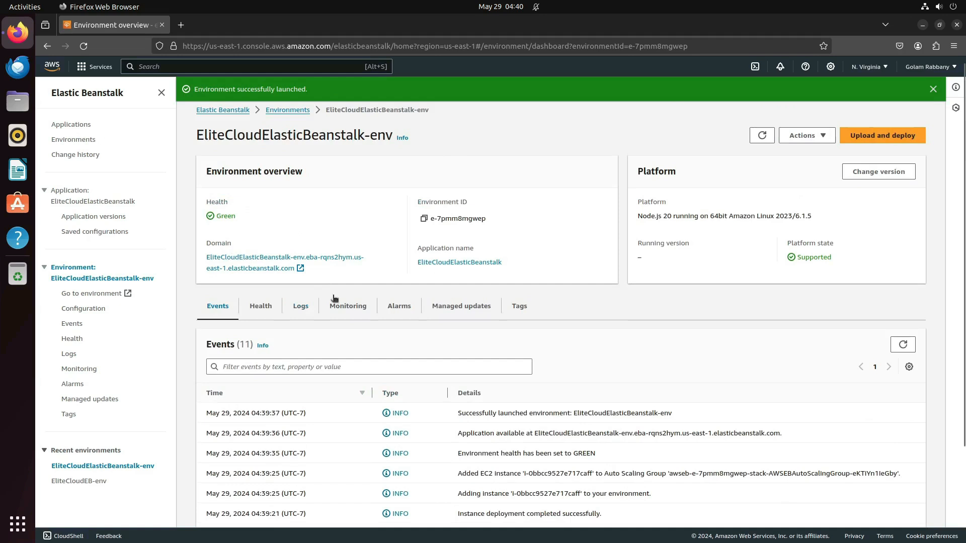
# Open the environment's domain link in a new browser tab and read the sample application's page.
pyautogui.rightClick(285, 257)
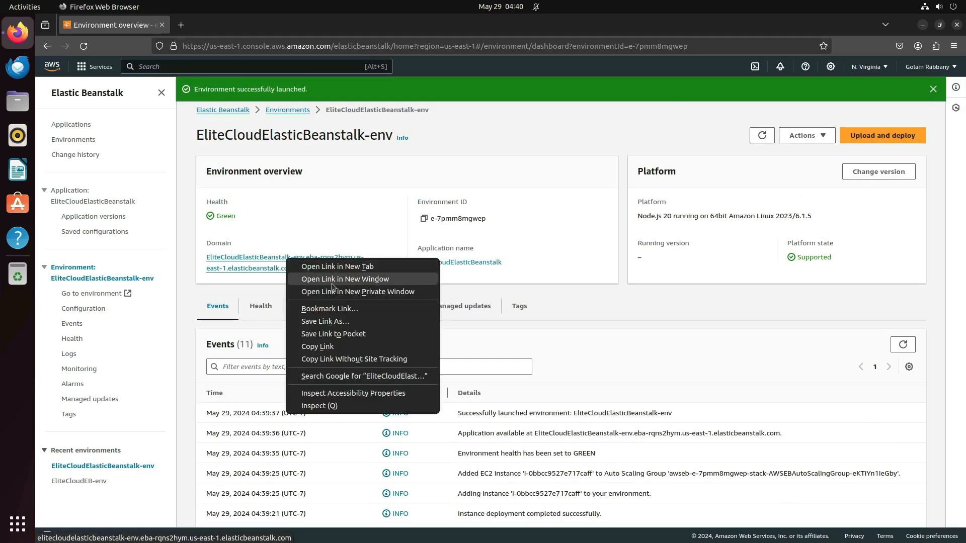
pyautogui.click(351, 267)
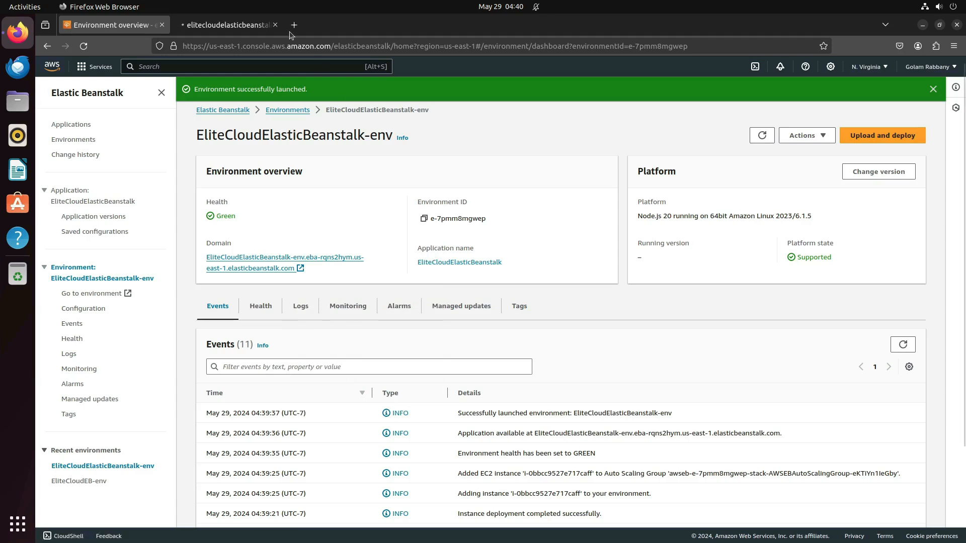
pyautogui.click(210, 25)
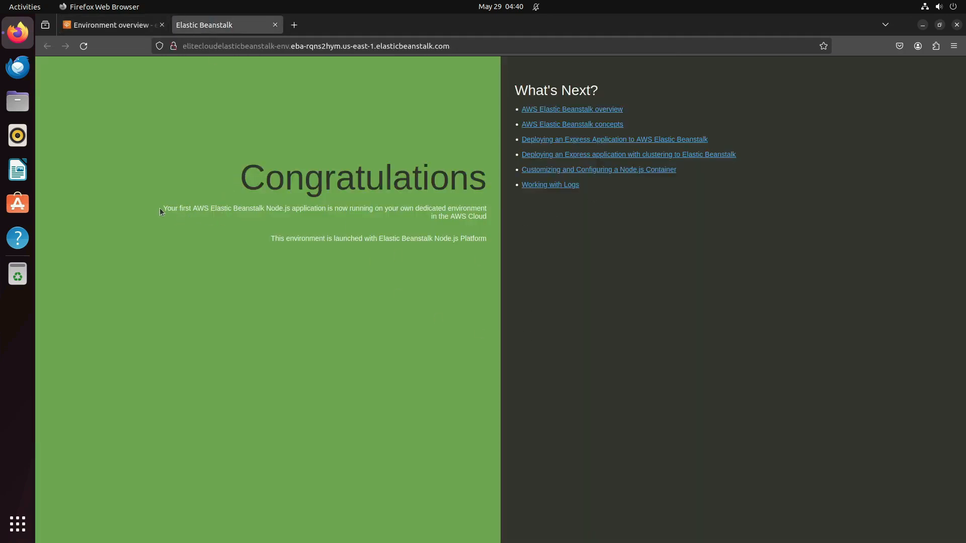
pyautogui.moveTo(160, 208); pyautogui.dragTo(287, 209)
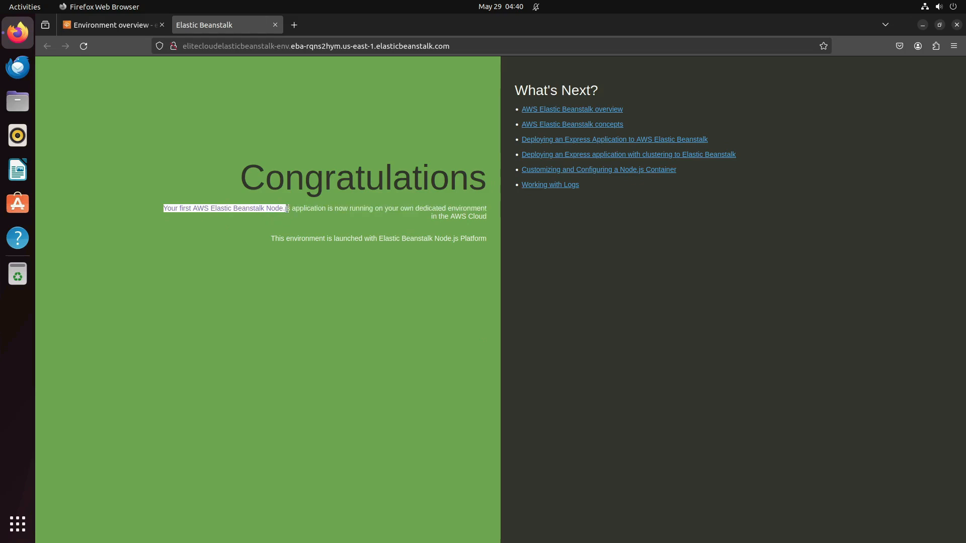
pyautogui.click(432, 227)
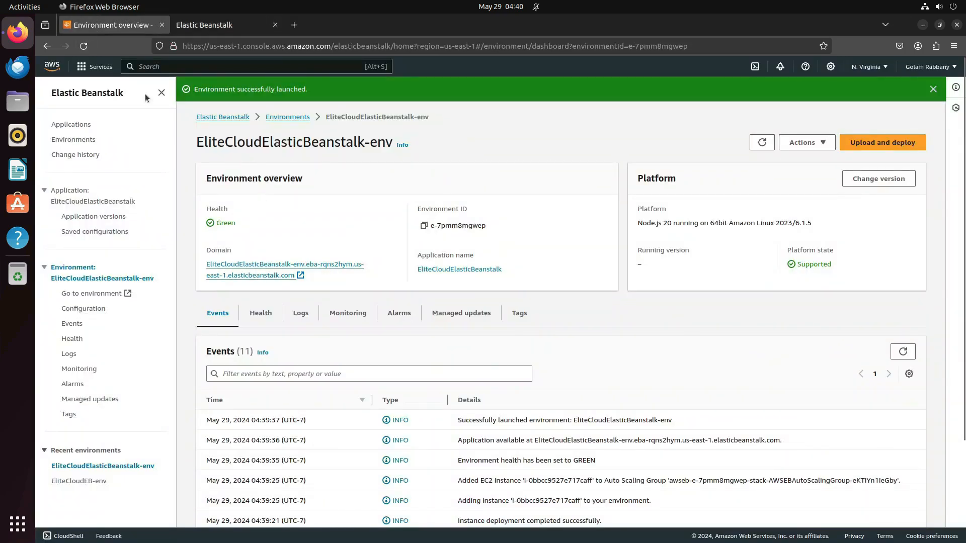
# Return to the environment overview, view the Upload and deploy options, and close them without deploying anything.
pyautogui.click(97, 29)
pyautogui.click(906, 148)
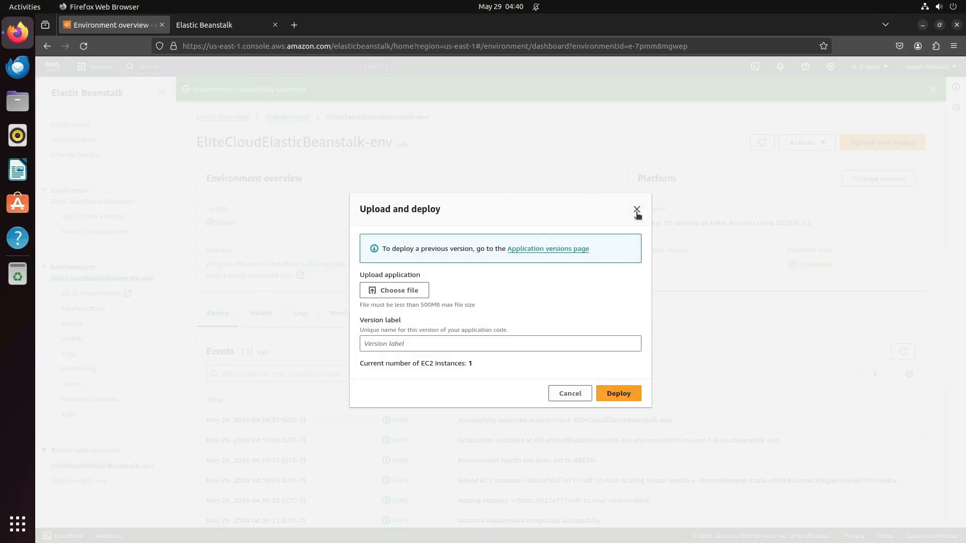
pyautogui.click(636, 209)
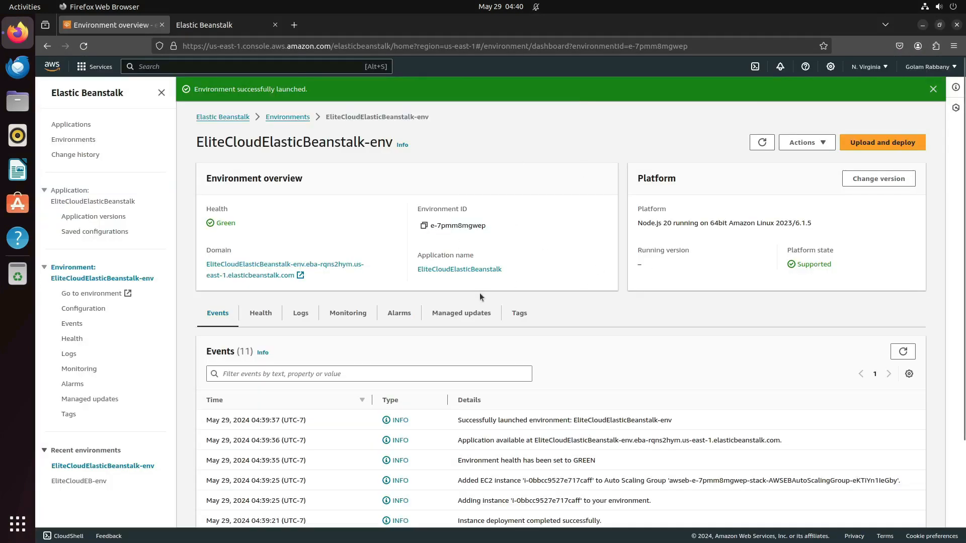
pyautogui.click(234, 25)
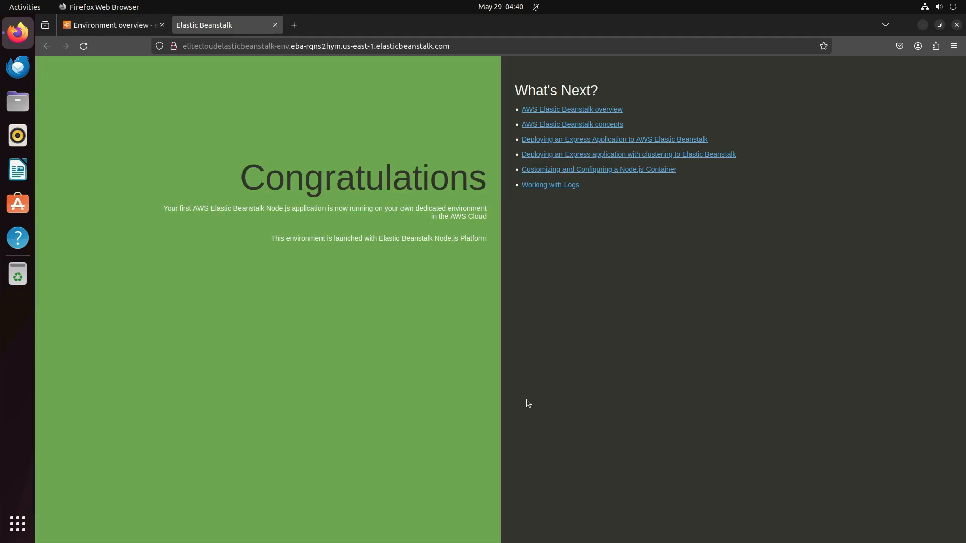
pyautogui.click(112, 25)
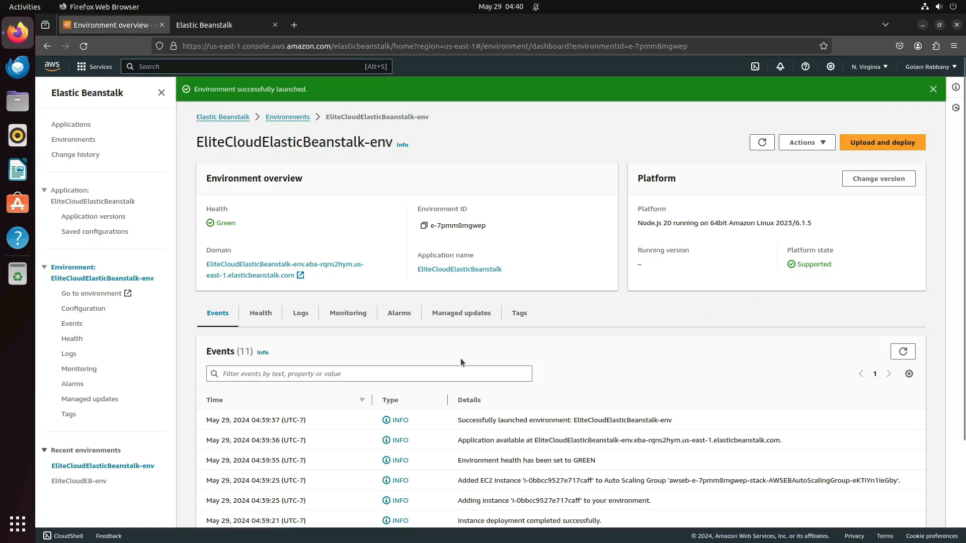
pyautogui.click(206, 26)
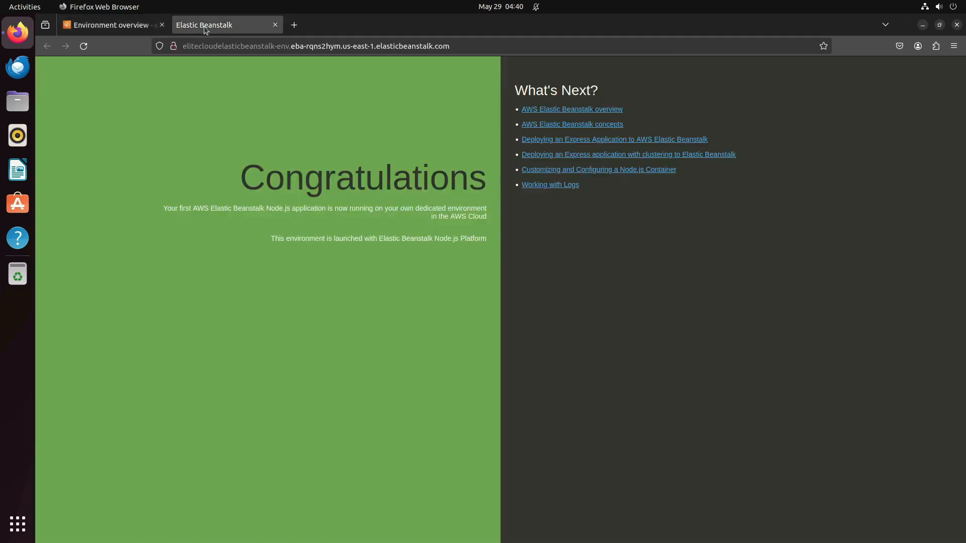
# Delete the EliteCloudElasticBeanstalk application together with its environment, confirming the deletion with the application's name.
pyautogui.click(137, 24)
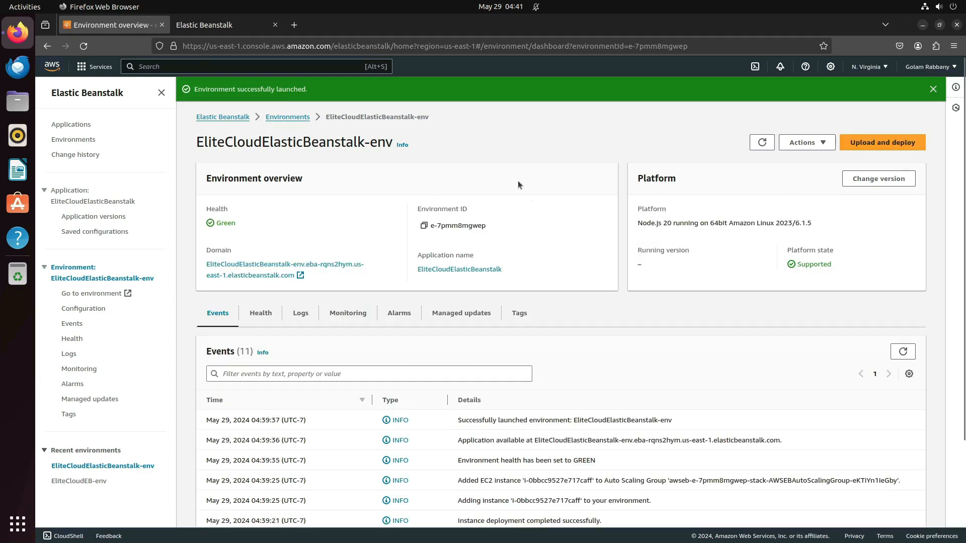
pyautogui.click(77, 195)
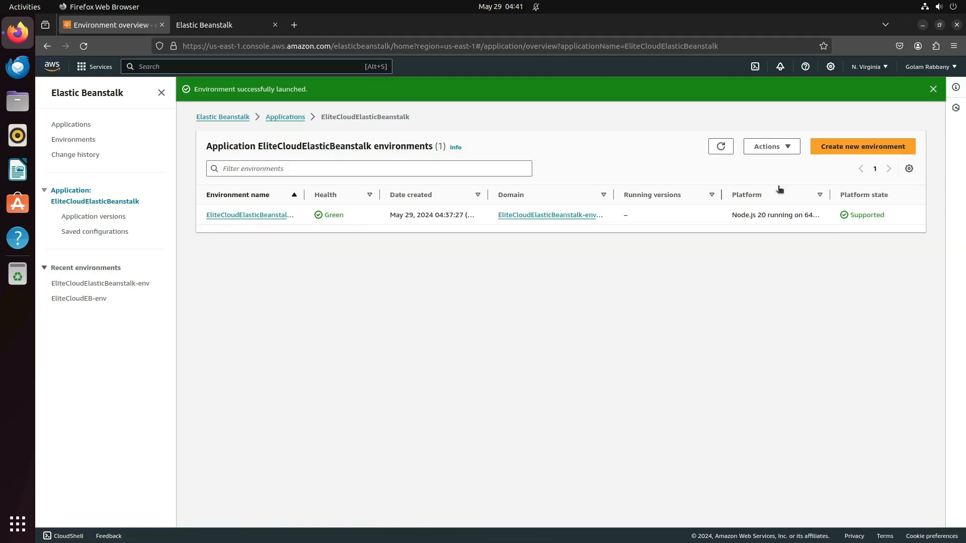
pyautogui.click(786, 147)
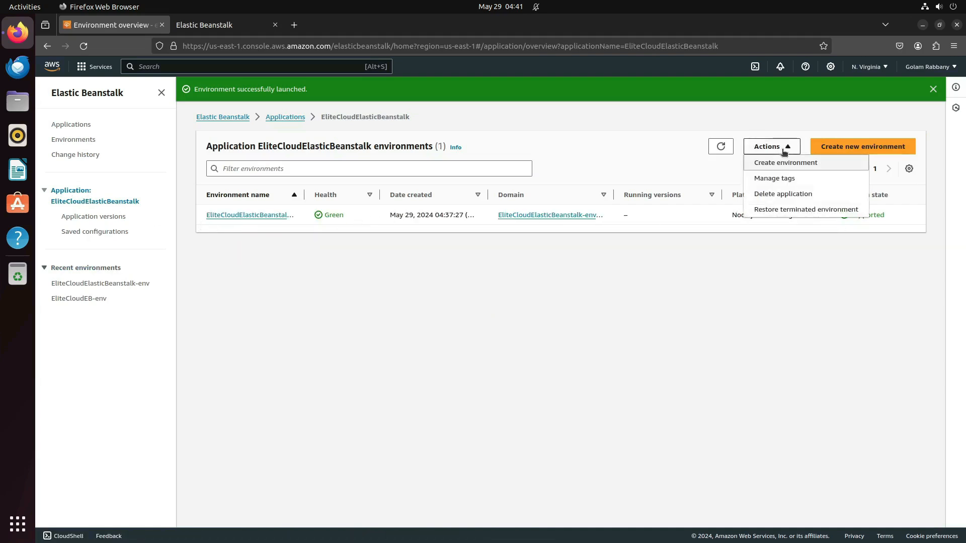
pyautogui.click(800, 194)
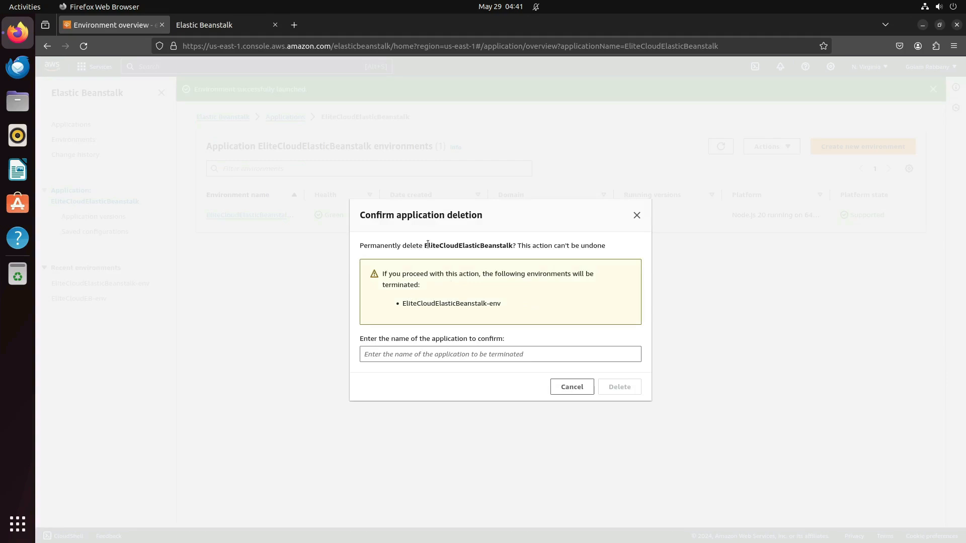
pyautogui.moveTo(425, 245); pyautogui.dragTo(510, 242)
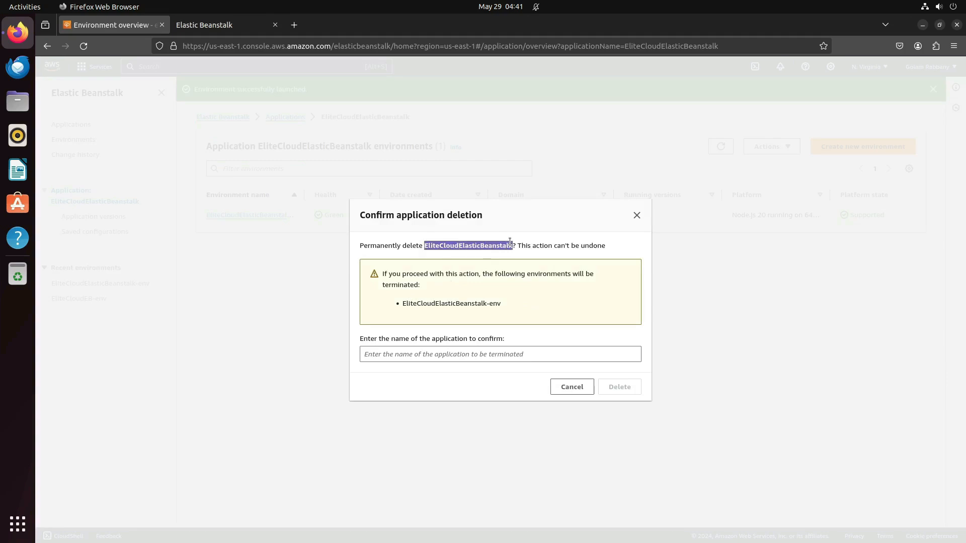
pyautogui.rightClick(510, 242)
pyautogui.click(524, 256)
pyautogui.rightClick(467, 353)
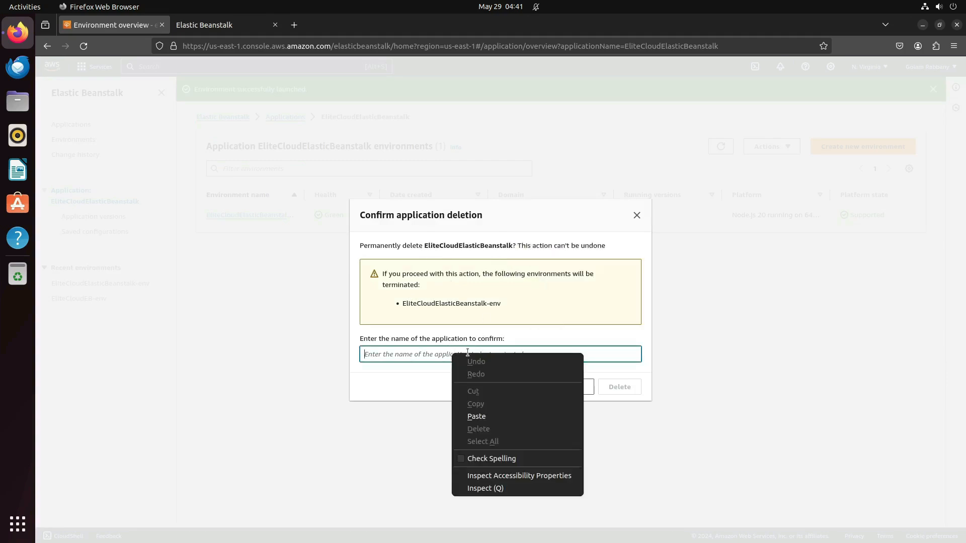
pyautogui.click(496, 417)
pyautogui.click(609, 388)
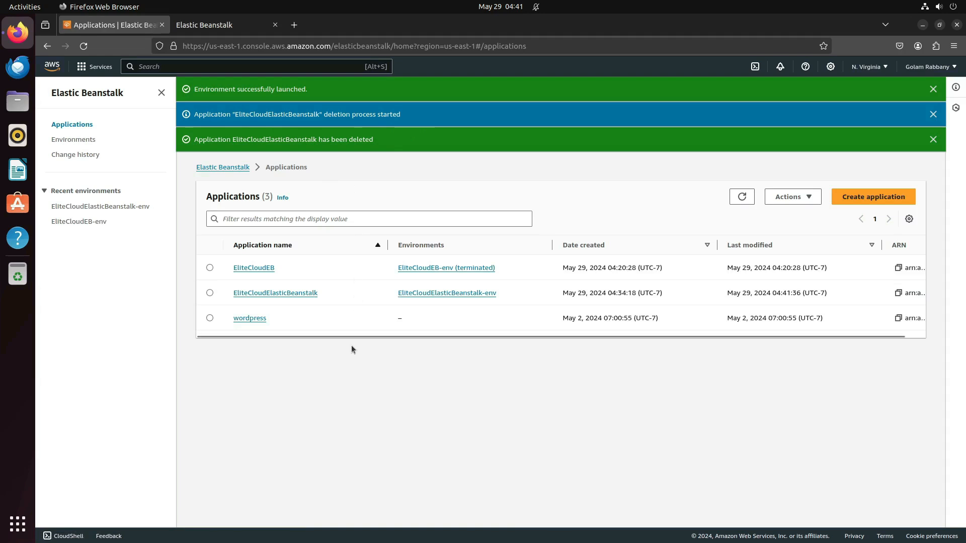
# Open the EliteCloudElasticBeanstalk application's environment list and check the environment's health during termination.
pyautogui.click(266, 219)
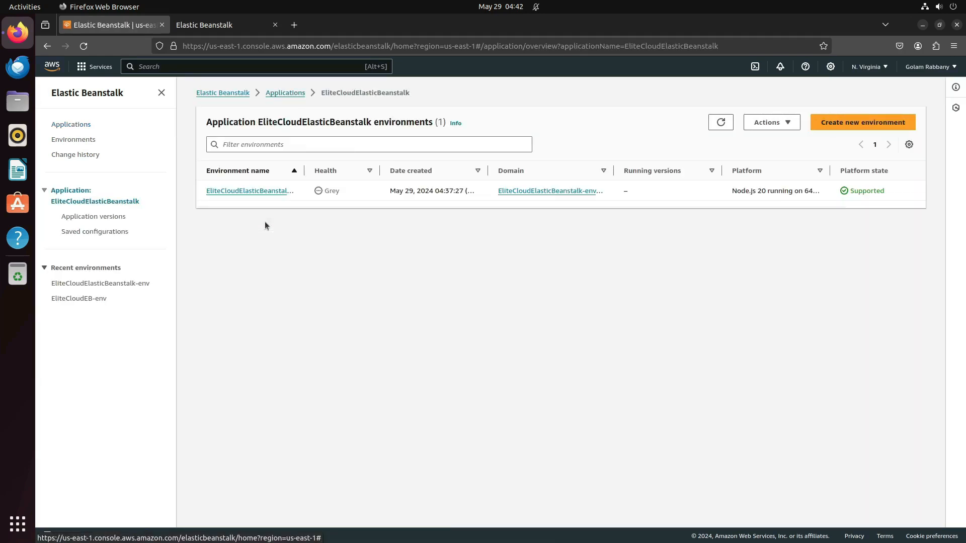
pyautogui.moveTo(339, 191); pyautogui.dragTo(329, 192)
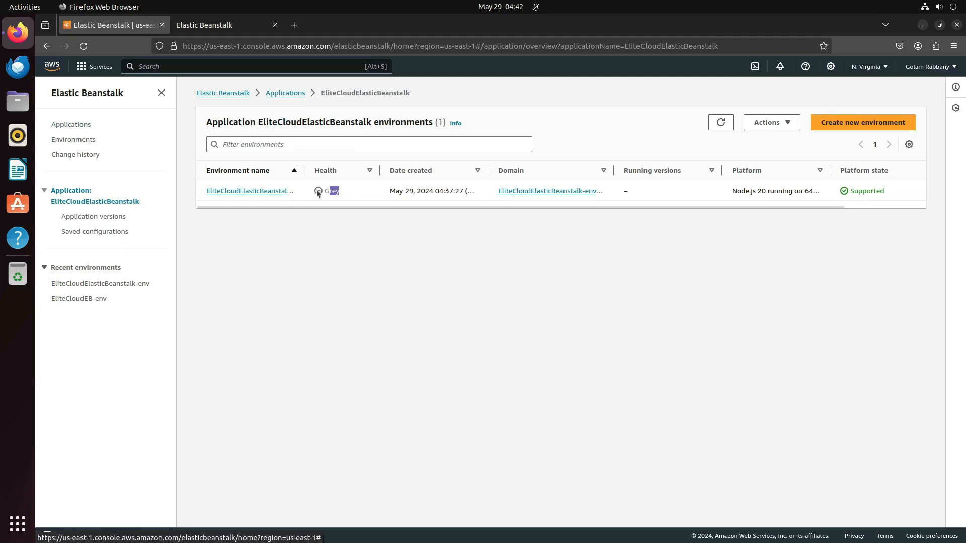
pyautogui.click(364, 223)
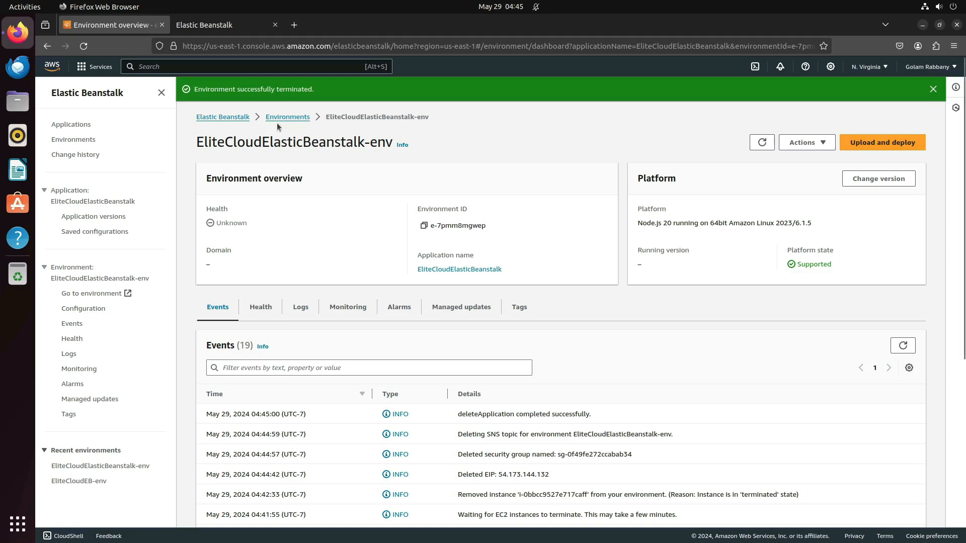
# Check the remaining applications, reopen the EliteCloudElasticBeanstalk-env overview from the recent environments, and dismiss the error notification.
pyautogui.click(104, 203)
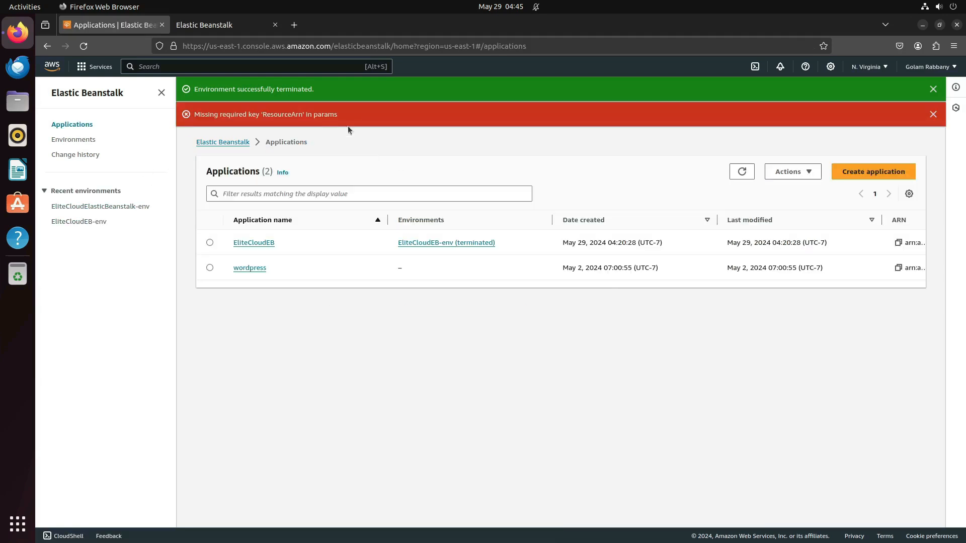
pyautogui.click(123, 208)
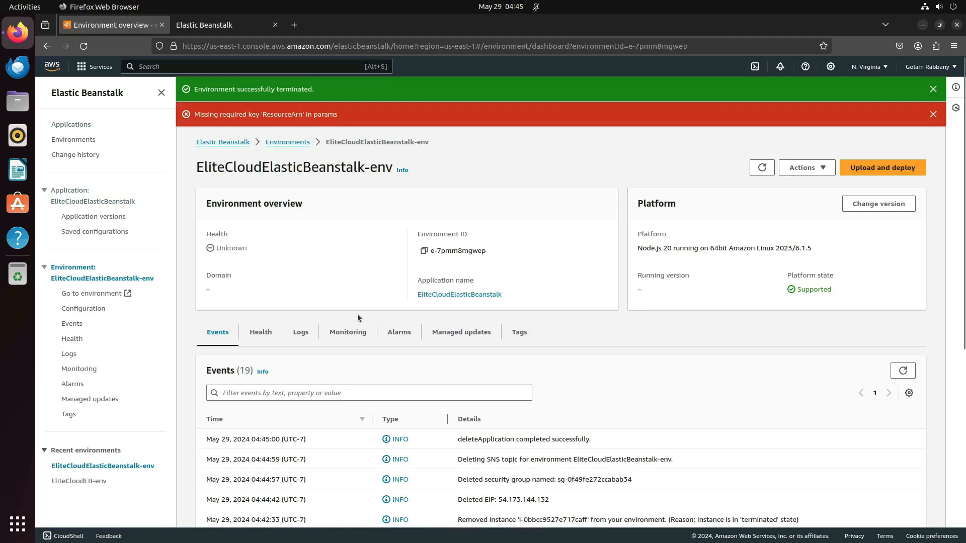
pyautogui.click(934, 115)
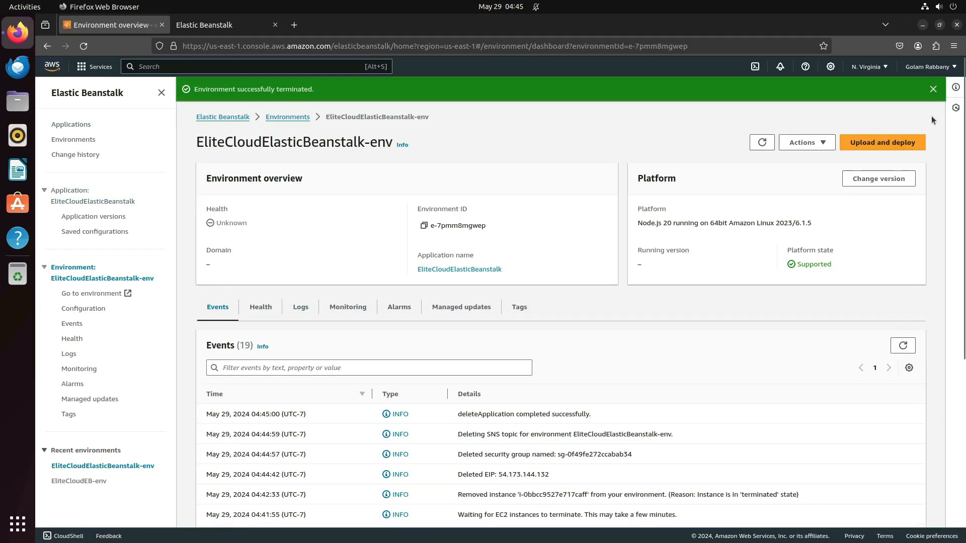
# Show the list of all environments and widen the Environment name column to read the full names and statuses.
pyautogui.click(78, 143)
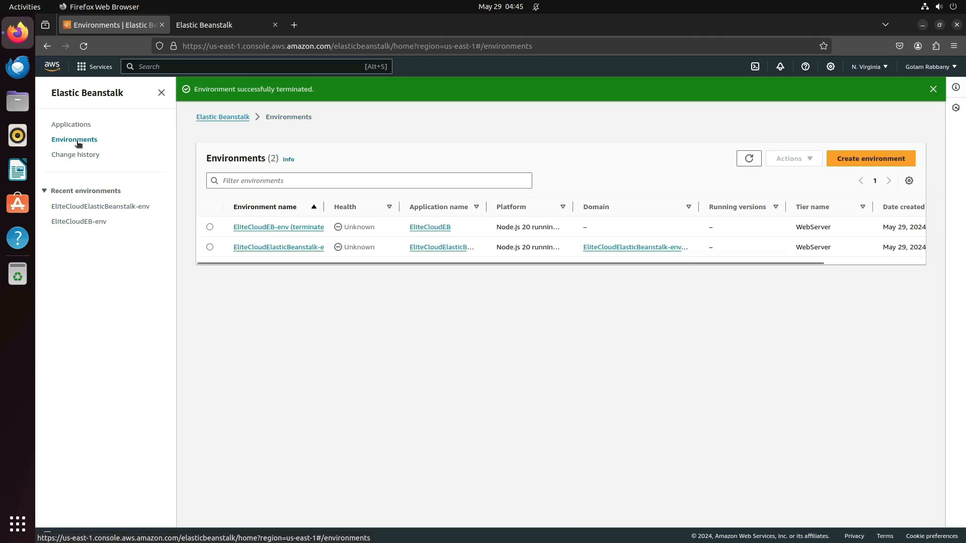
pyautogui.moveTo(324, 207); pyautogui.dragTo(427, 207)
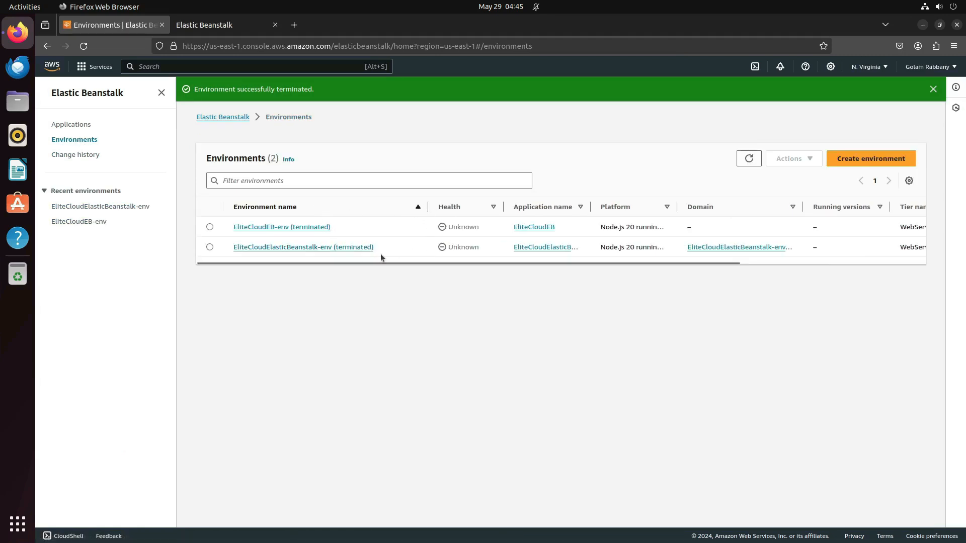